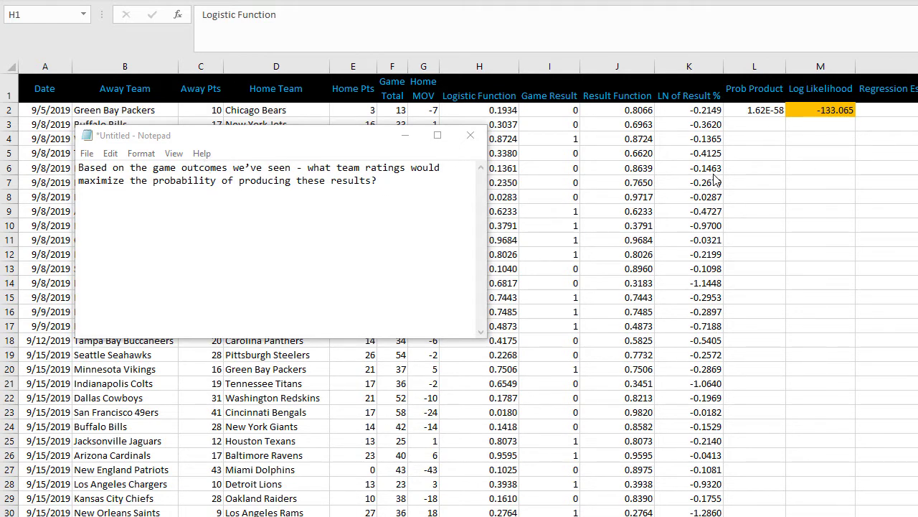
# Inspect the Game Total formula in F2 and the Home MOV formula in G2
pyautogui.click(405, 135)
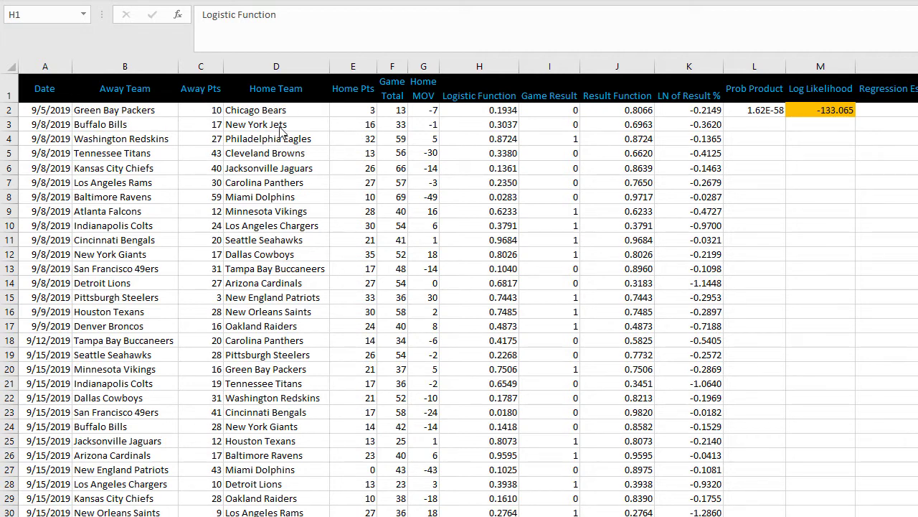
pyautogui.click(388, 110)
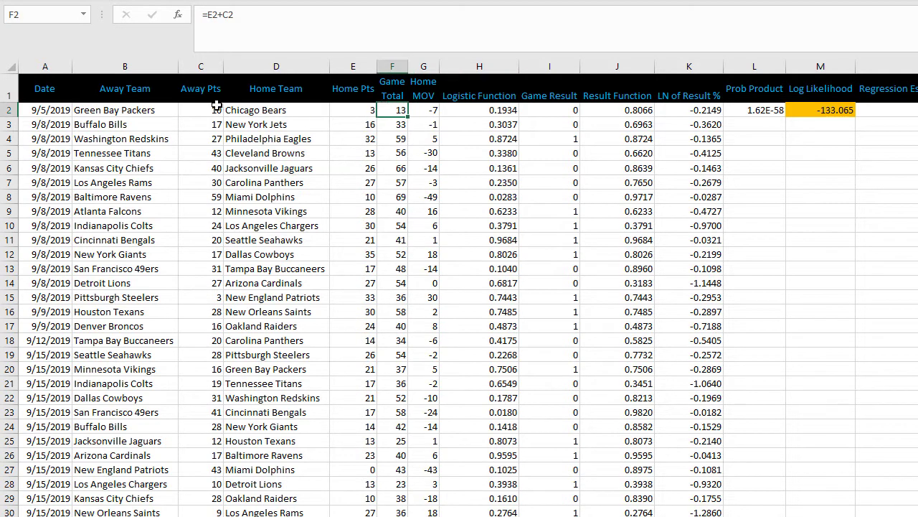
pyautogui.doubleClick(393, 110)
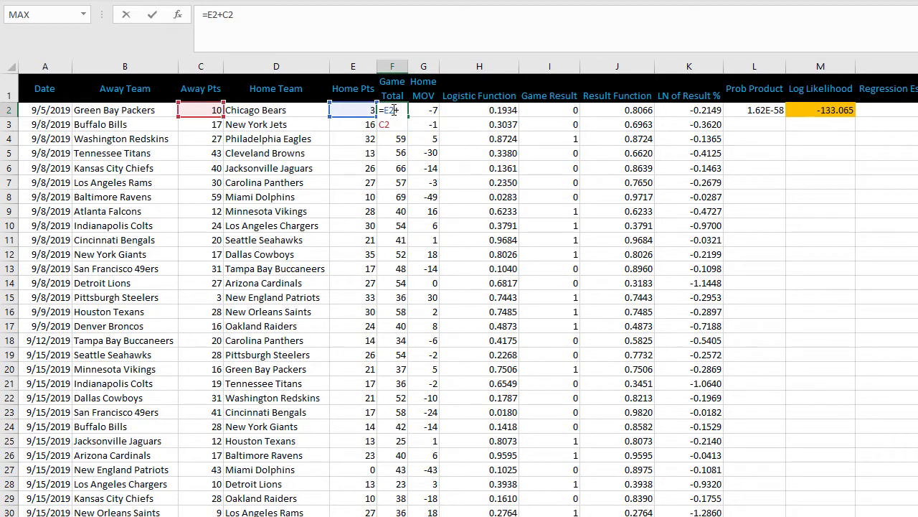
pyautogui.press('Return')
pyautogui.doubleClick(425, 110)
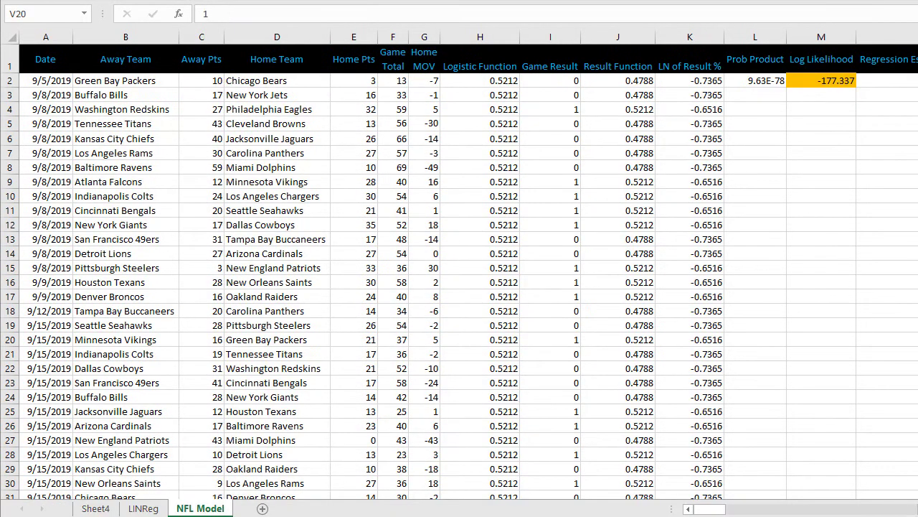
# Select the TEAM table's Logistic Strength values, all currently 1.000
pyautogui.hscroll(6, 468, 287)
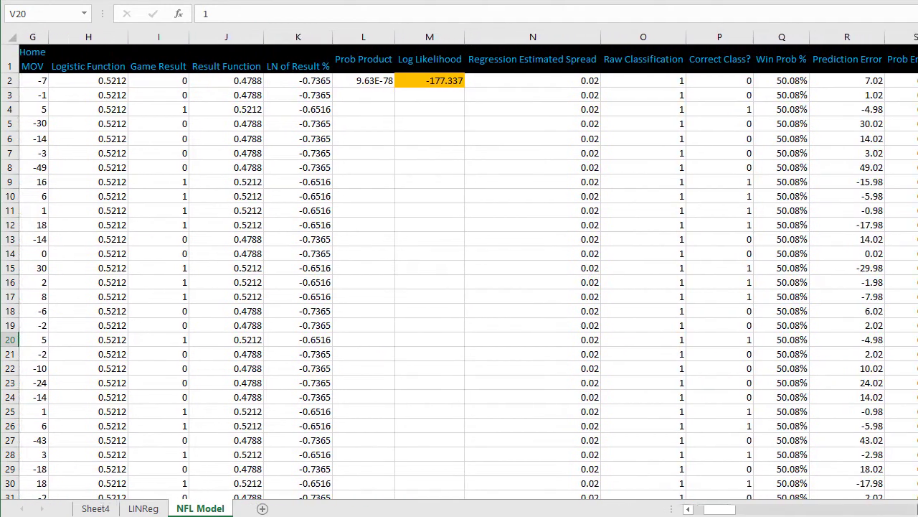
pyautogui.hscroll(7, 836, 282)
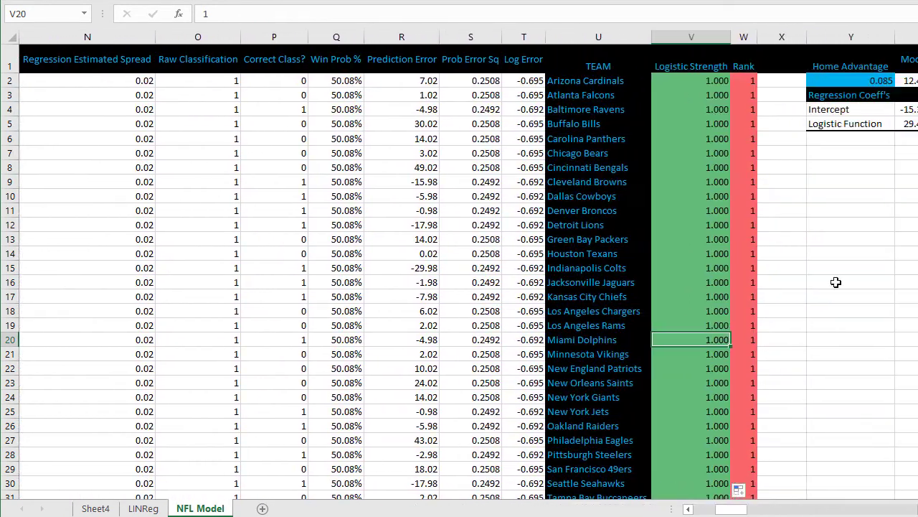
pyautogui.moveTo(690, 82); pyautogui.dragTo(689, 489)
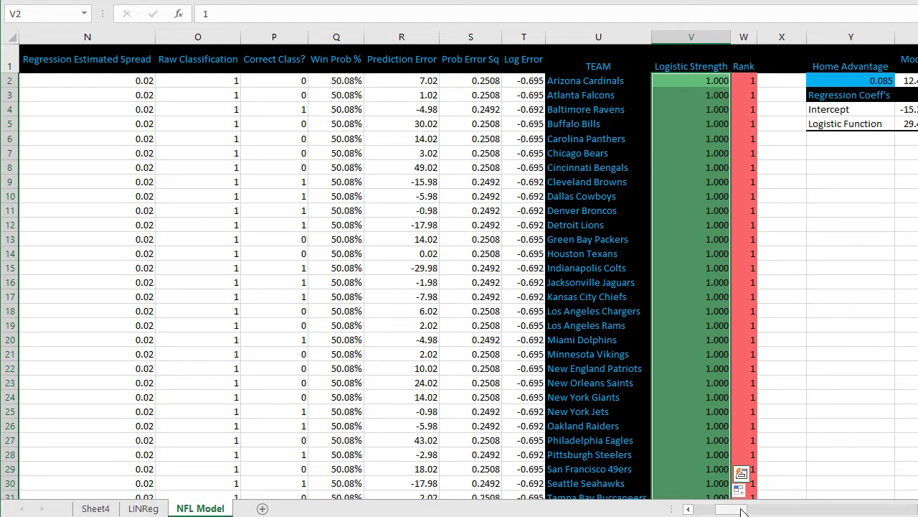
# Highlight the HT-AT strength difference in the Notepad logistic formula, then return to Excel
pyautogui.moveTo(742, 509); pyautogui.dragTo(737, 509)
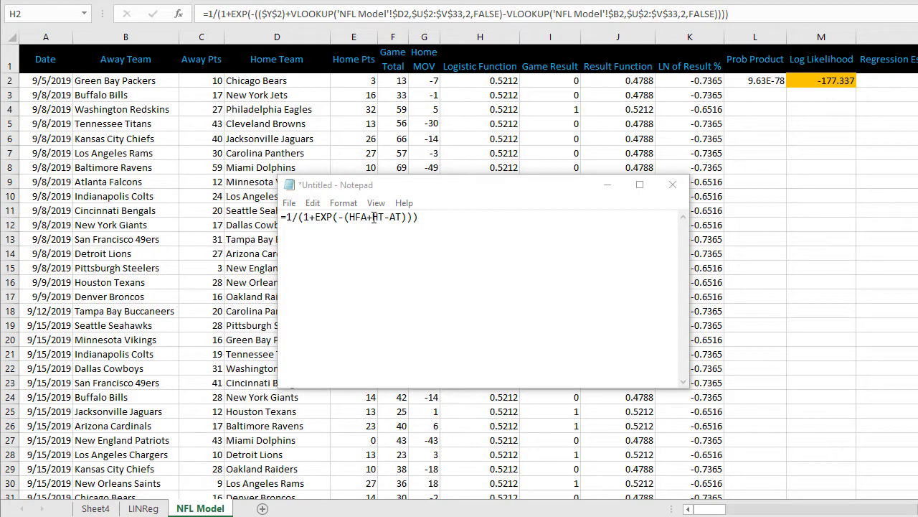
pyautogui.moveTo(372, 218); pyautogui.dragTo(401, 217)
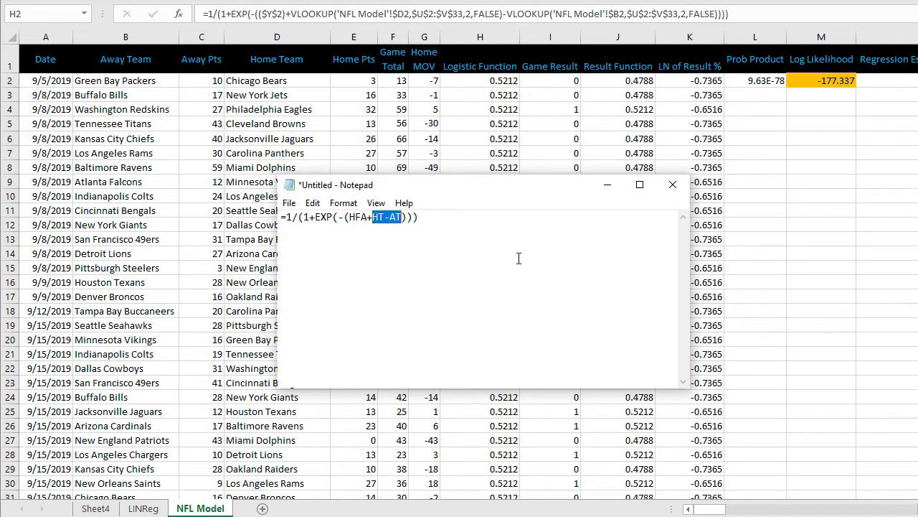
pyautogui.click(466, 93)
pyautogui.doubleClick(458, 81)
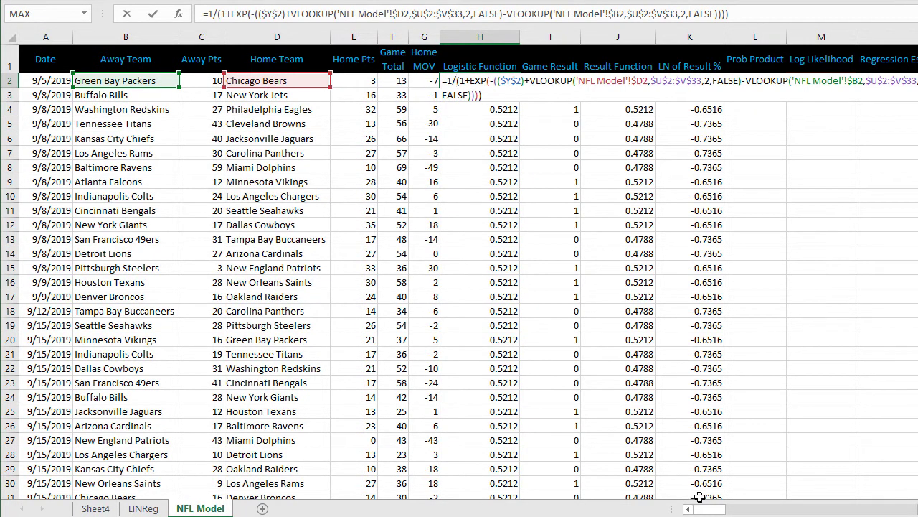
pyautogui.moveTo(707, 509); pyautogui.dragTo(739, 509)
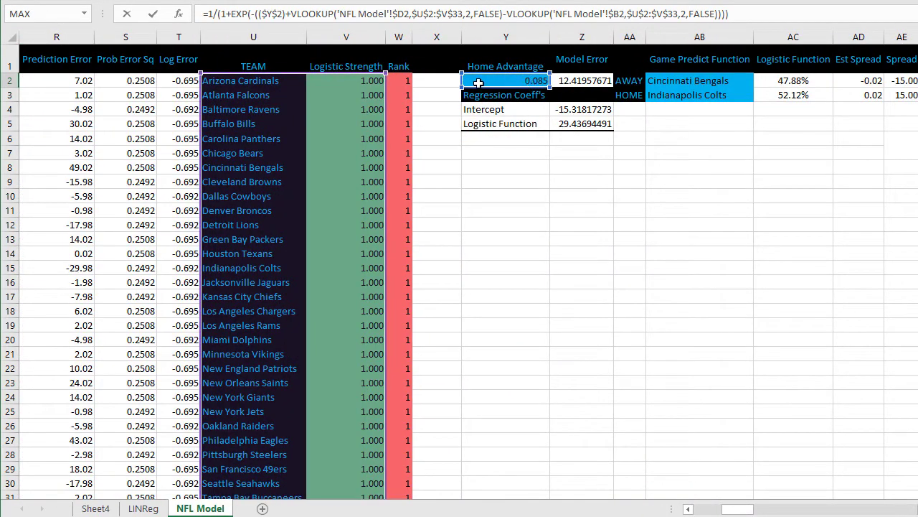
pyautogui.moveTo(727, 509); pyautogui.dragTo(711, 511)
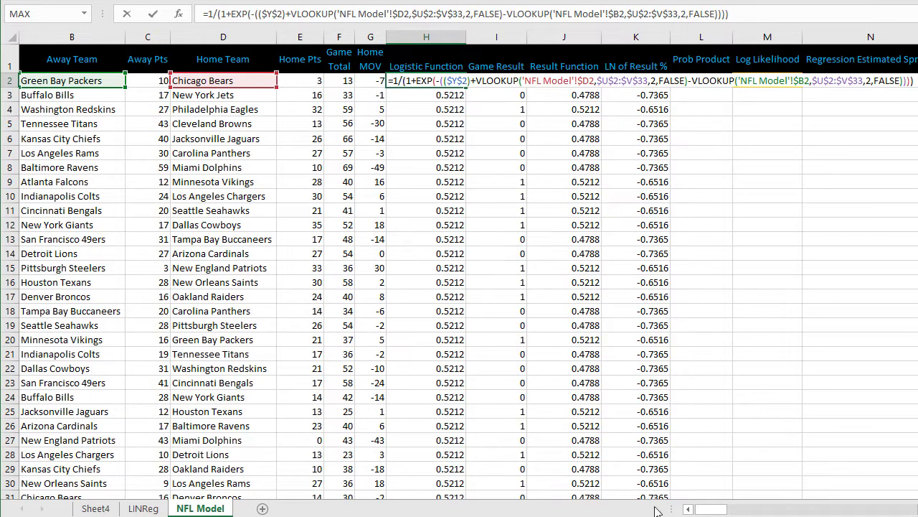
pyautogui.moveTo(701, 511); pyautogui.dragTo(729, 509)
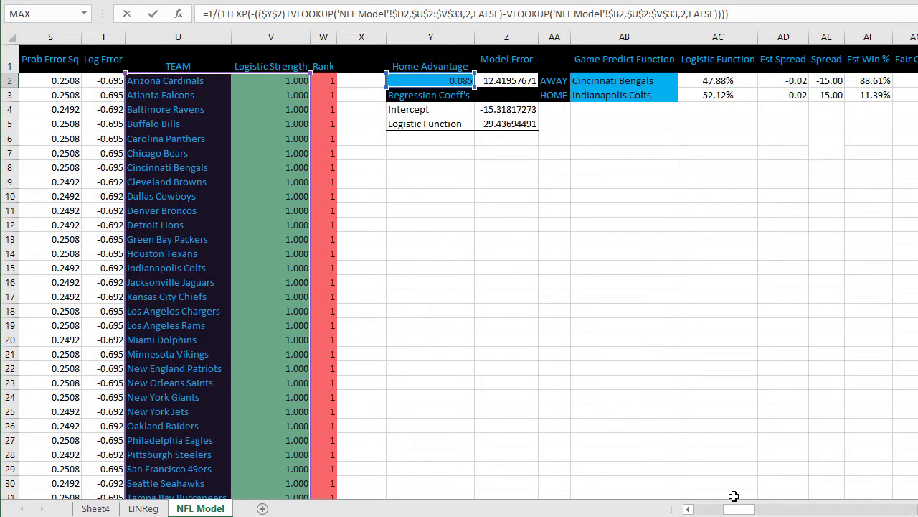
pyautogui.moveTo(739, 508); pyautogui.dragTo(717, 509)
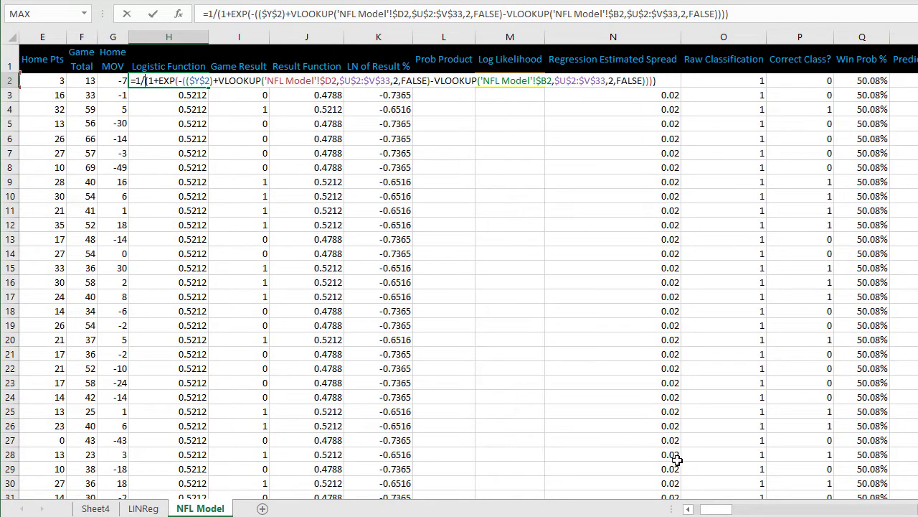
pyautogui.moveTo(712, 509); pyautogui.dragTo(706, 509)
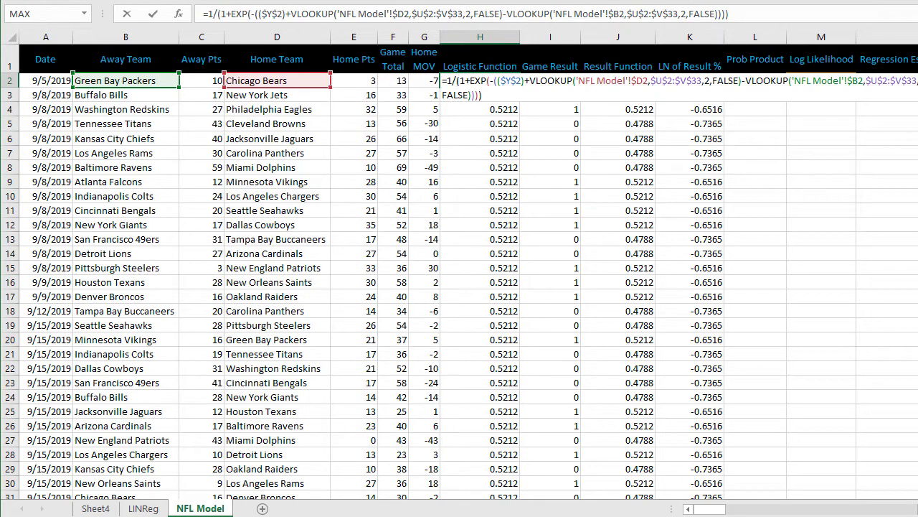
pyautogui.hotkey('ctrl', 'Return')
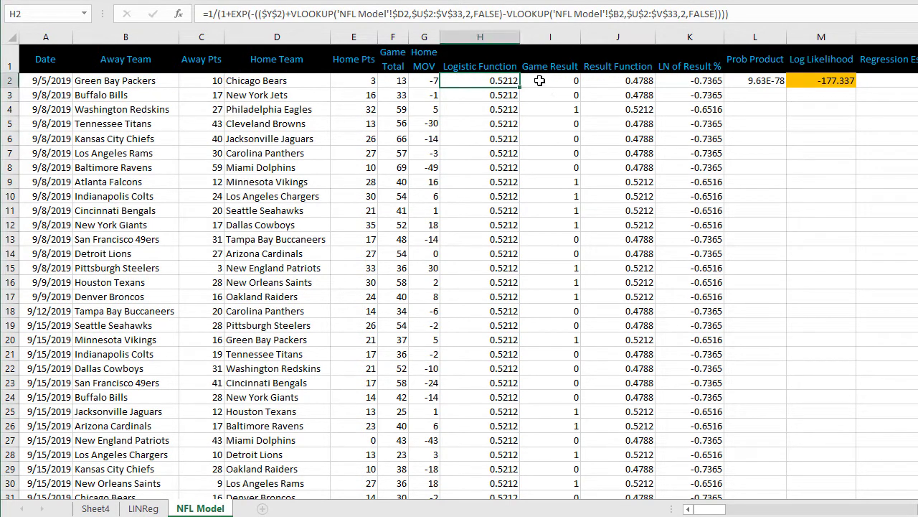
pyautogui.click(540, 81)
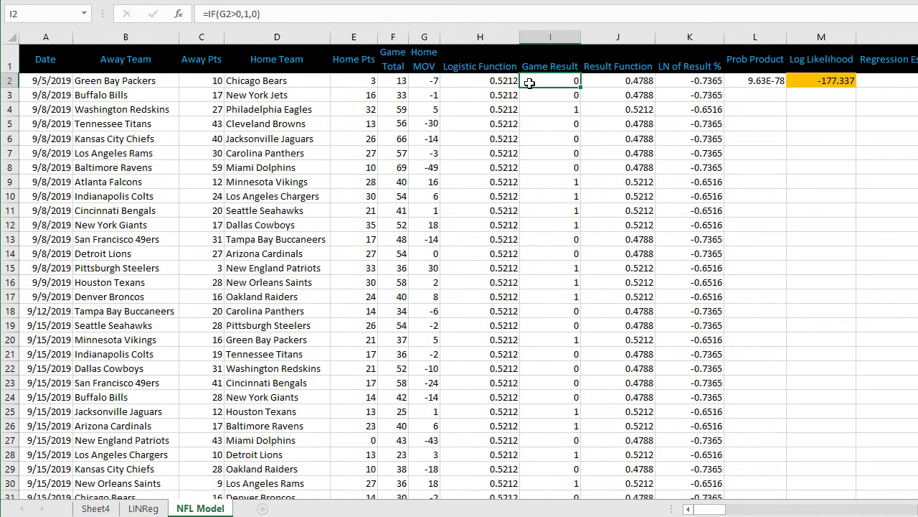
pyautogui.doubleClick(551, 81)
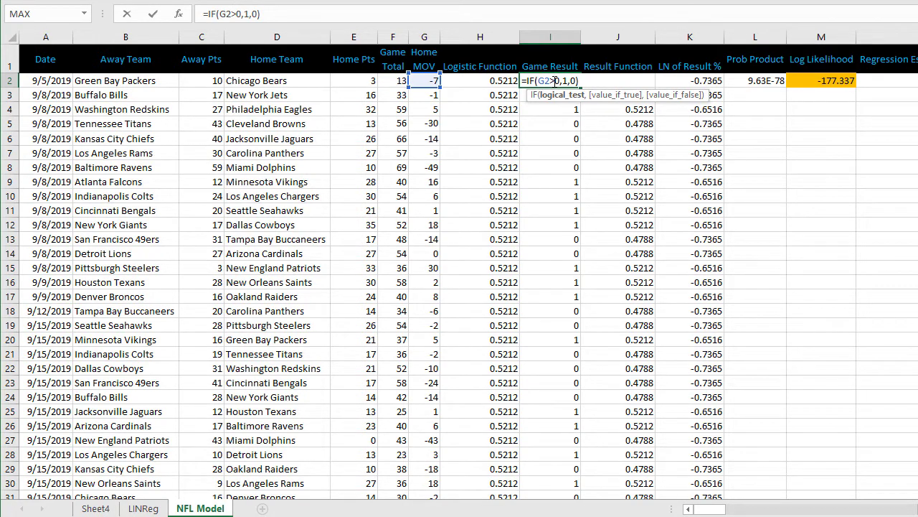
pyautogui.press('Return')
pyautogui.click(605, 80)
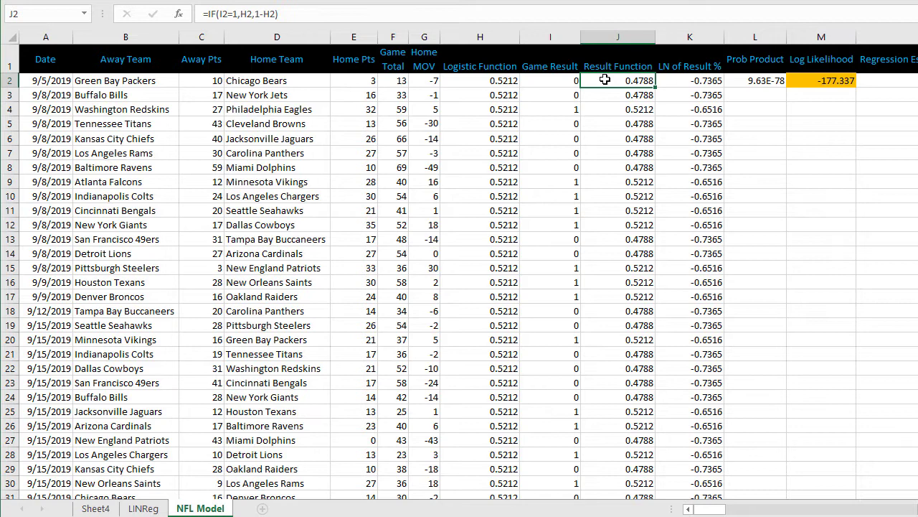
pyautogui.doubleClick(606, 81)
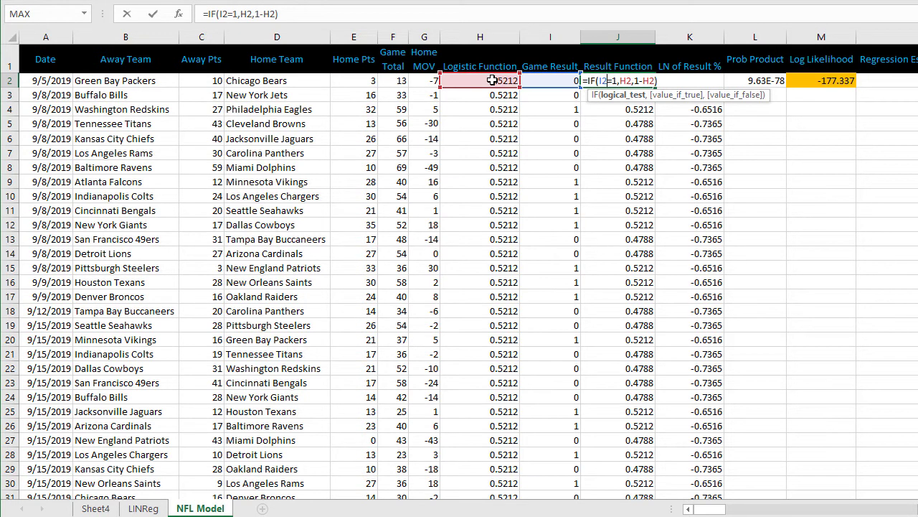
pyautogui.press('Return')
pyautogui.hscroll(2, 545, 82)
pyautogui.click(592, 83)
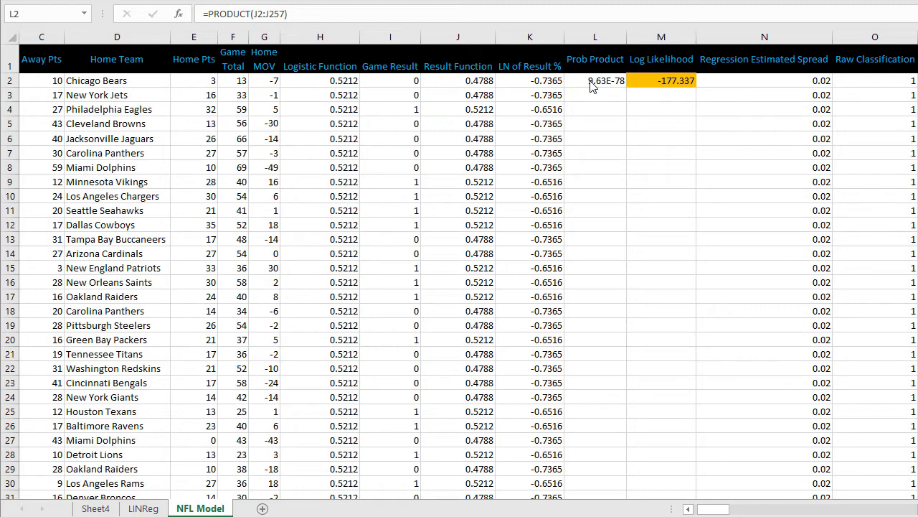
# Review the Prob Product formula in L2, a PRODUCT over J2:J257
pyautogui.click(590, 81)
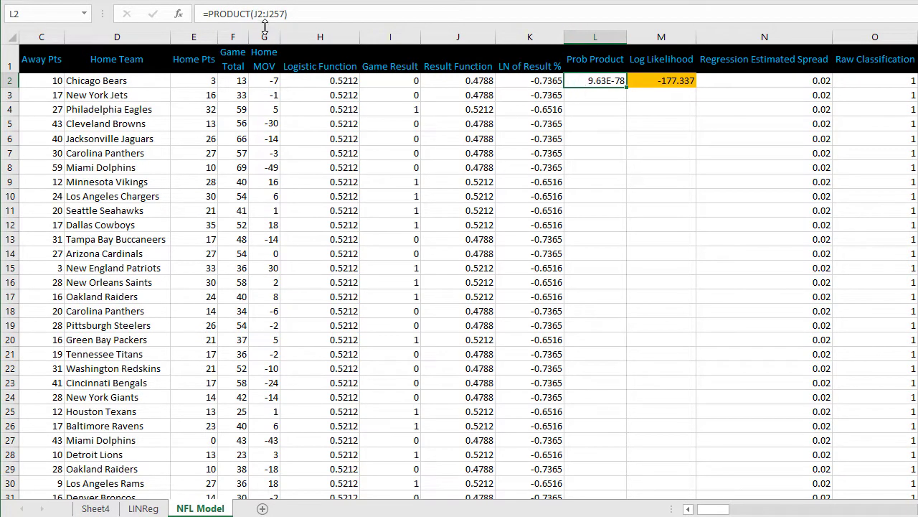
pyautogui.doubleClick(583, 80)
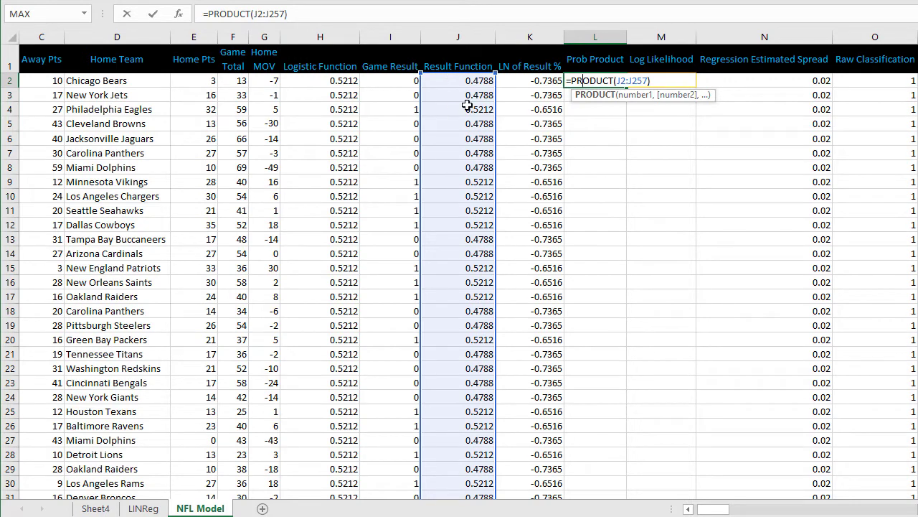
pyautogui.hotkey('ctrl', 'Return')
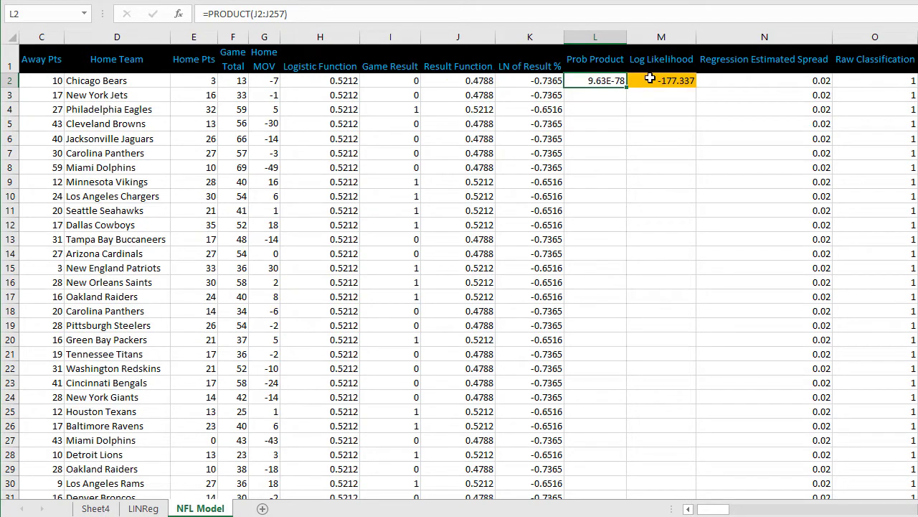
# Confirm the Log Likelihood cell M2 as =LN(L2), returning -177.337
pyautogui.click(650, 79)
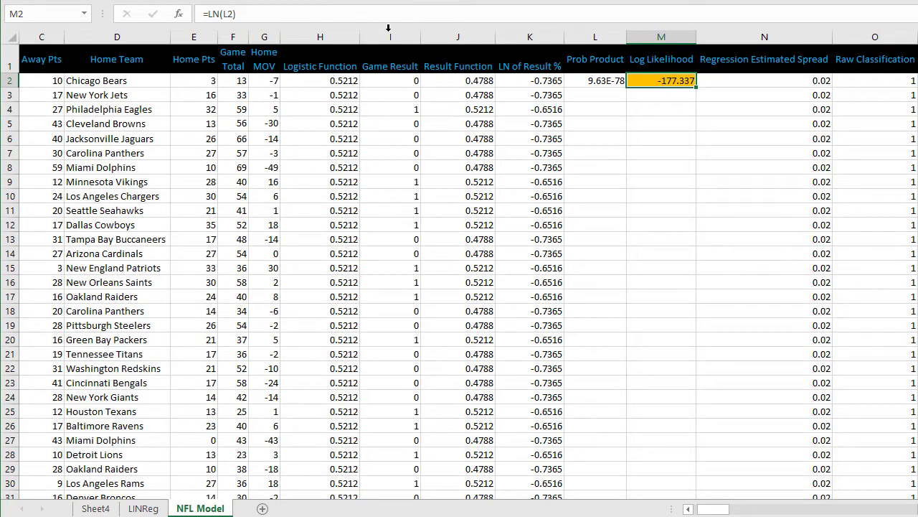
pyautogui.moveTo(256, 14); pyautogui.dragTo(203, 14)
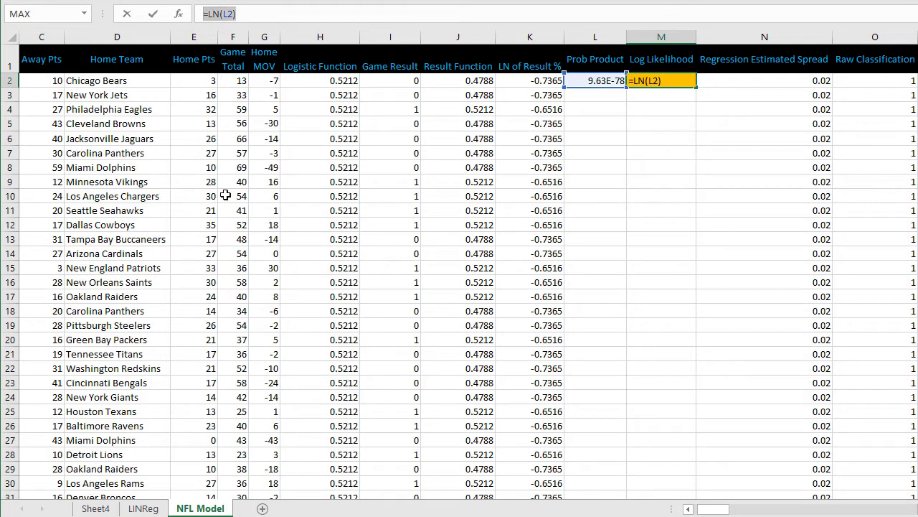
pyautogui.press('Escape')
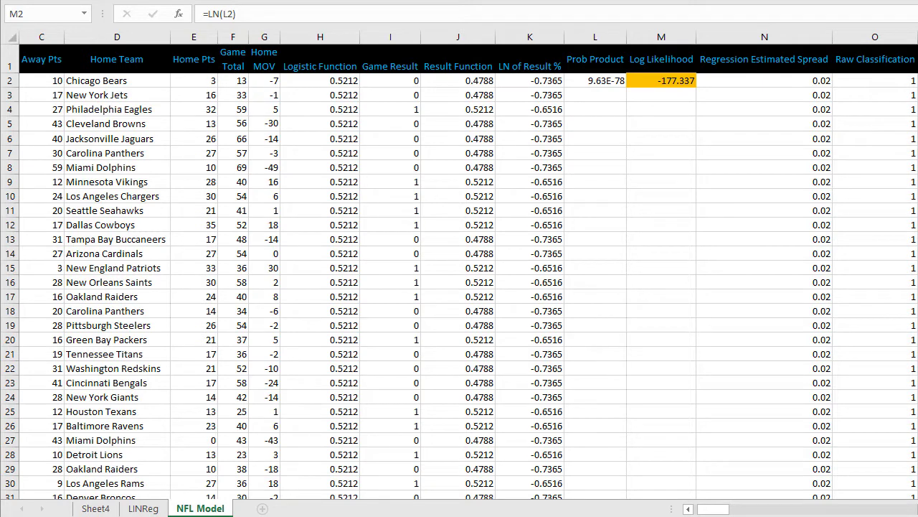
pyautogui.hotkey('alt', 'Tab')
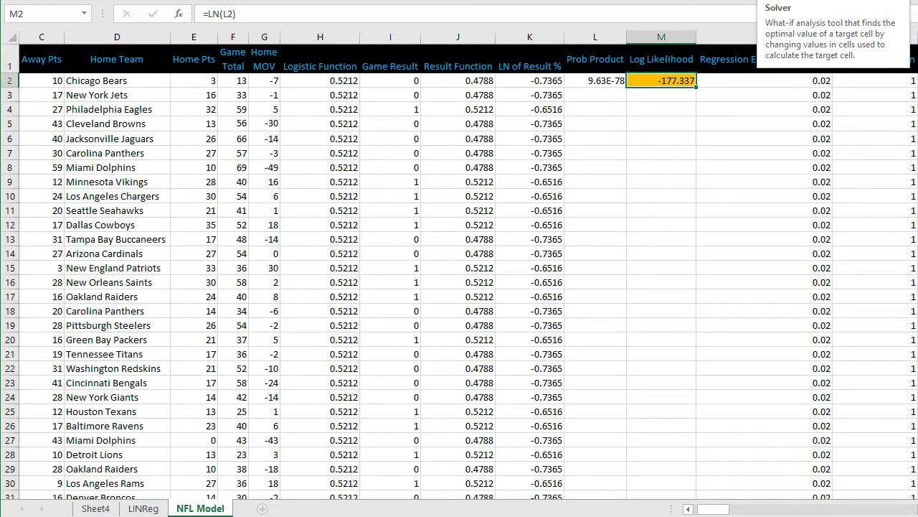
# Set Solver to maximise $M$2 by changing $V$2:$V$33 and $Y$2 with GRG Nonlinear
pyautogui.click(761, 0)
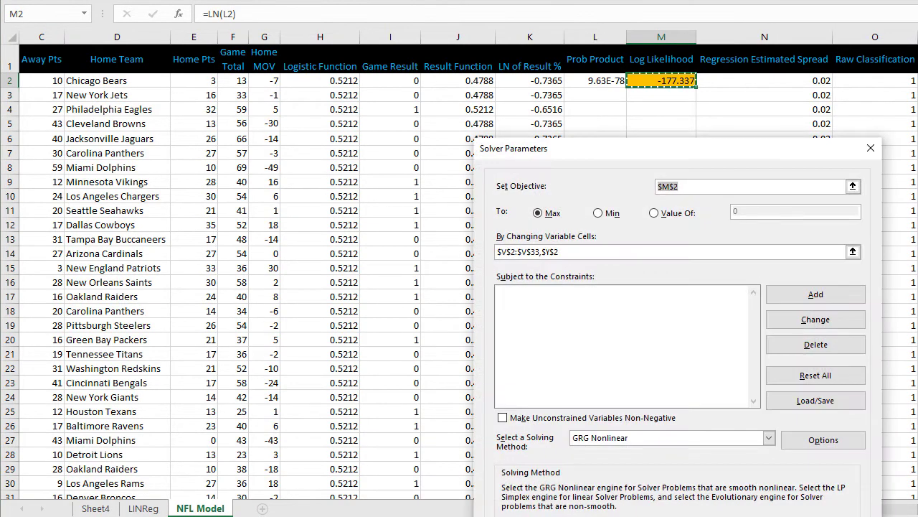
pyautogui.click(716, 189)
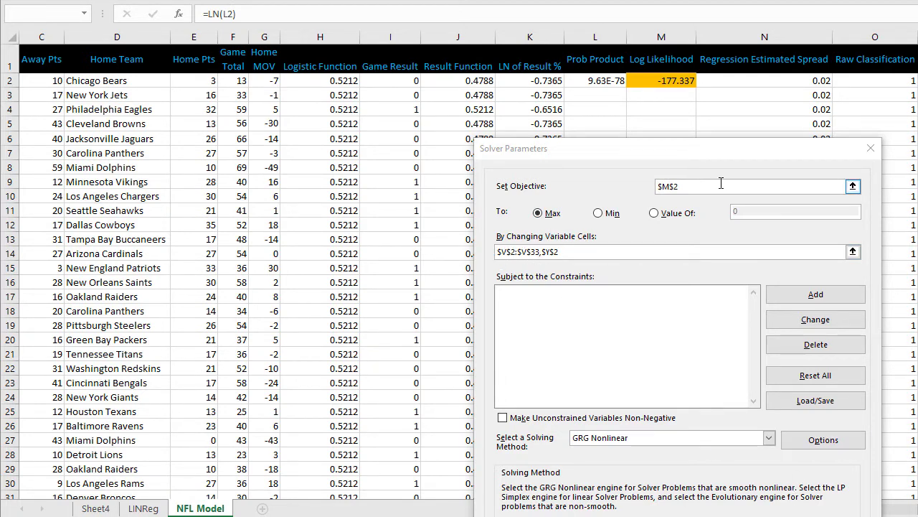
pyautogui.moveTo(715, 155); pyautogui.dragTo(241, 77)
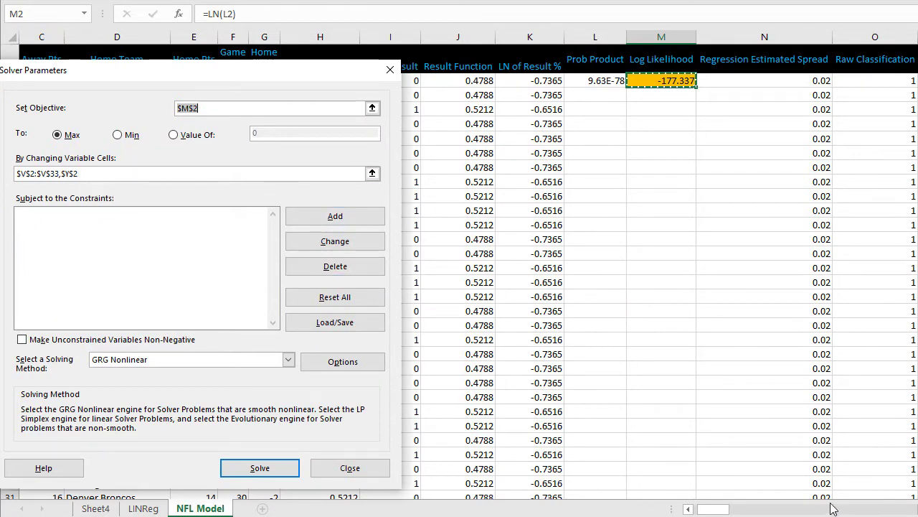
pyautogui.hscroll(4, 833, 503)
pyautogui.hscroll(8, 698, 115)
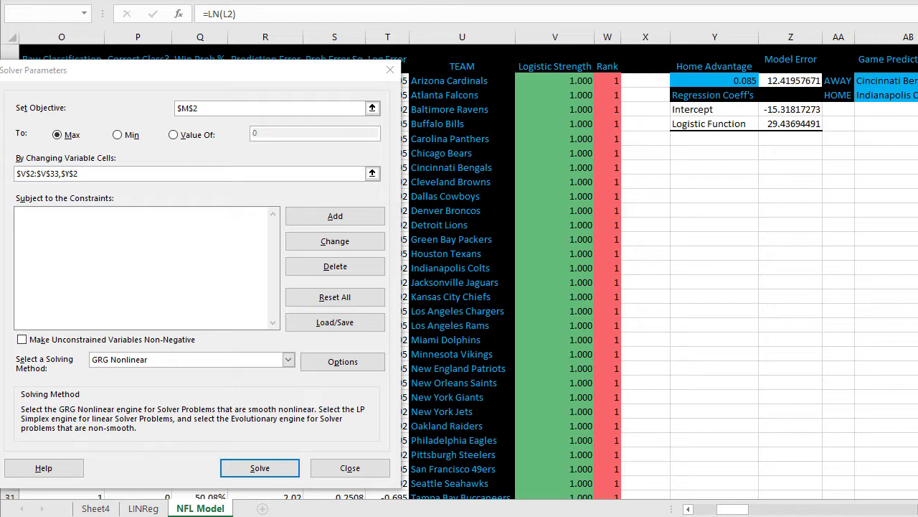
# Solve so Log Likelihood reaches -133.065, with Baltimore Ravens ranked first at 3.375
pyautogui.click(259, 468)
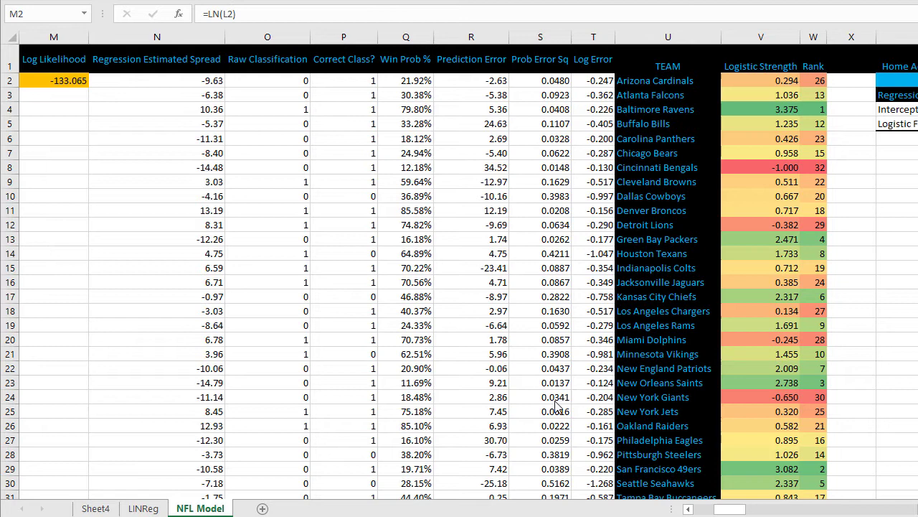
pyautogui.moveTo(711, 511); pyautogui.dragTo(690, 508)
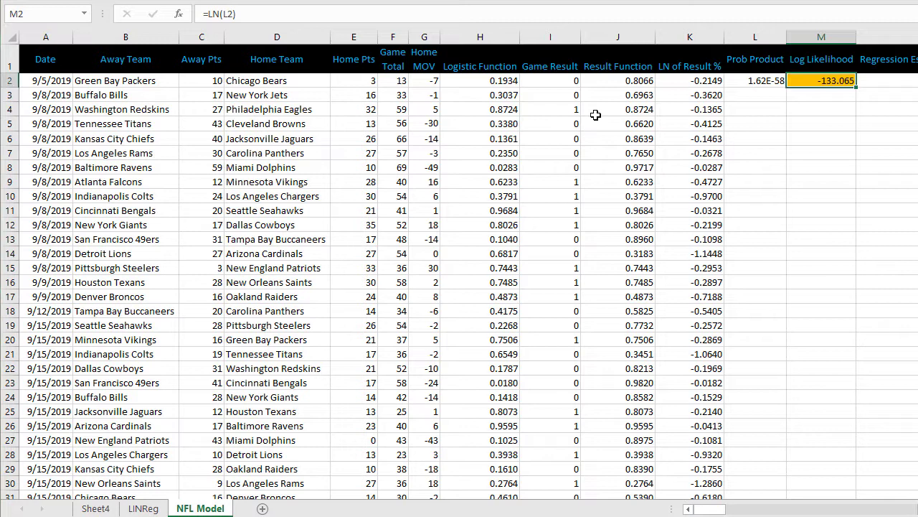
# Choose Regression from Data Analysis and set the Y range to the Home MOV column
pyautogui.moveTo(265, 282); pyautogui.dragTo(265, 319)
pyautogui.click(115, 286)
pyautogui.click(303, 240)
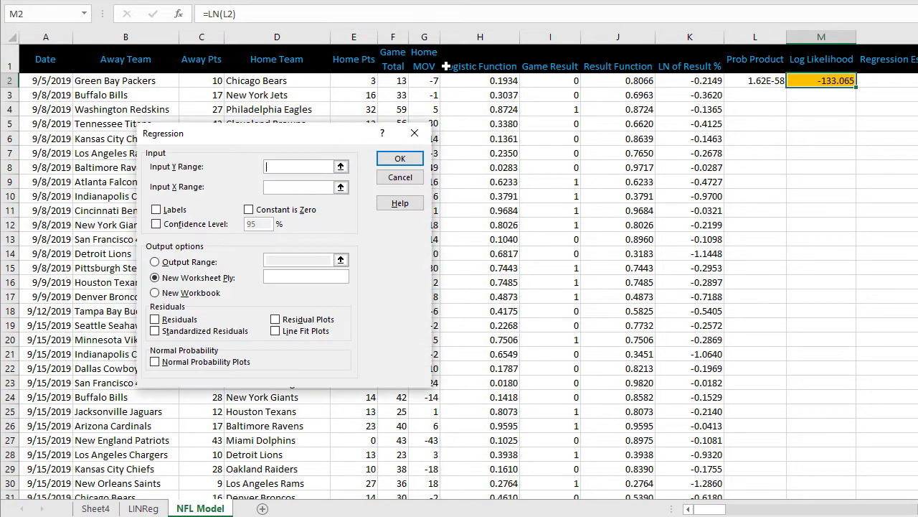
pyautogui.click(429, 62)
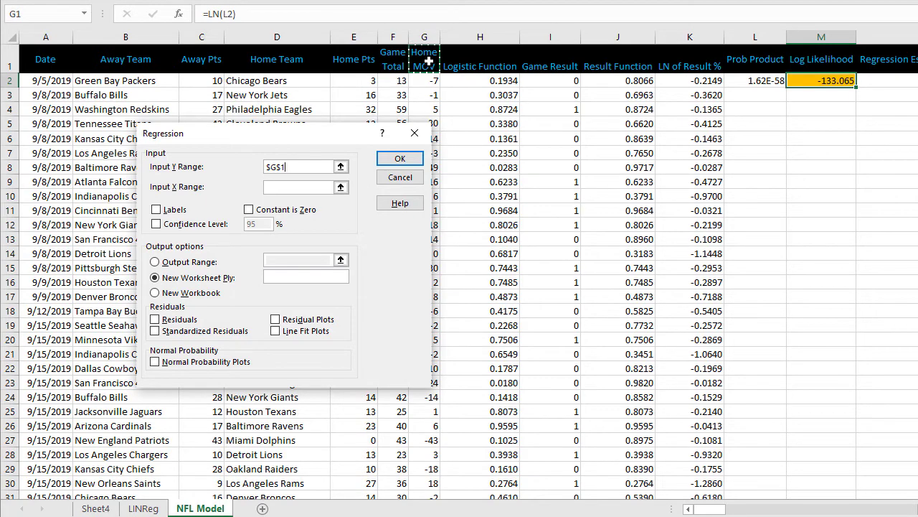
pyautogui.hotkey('ctrl', 'shift', 'Down')
pyautogui.click(331, 187)
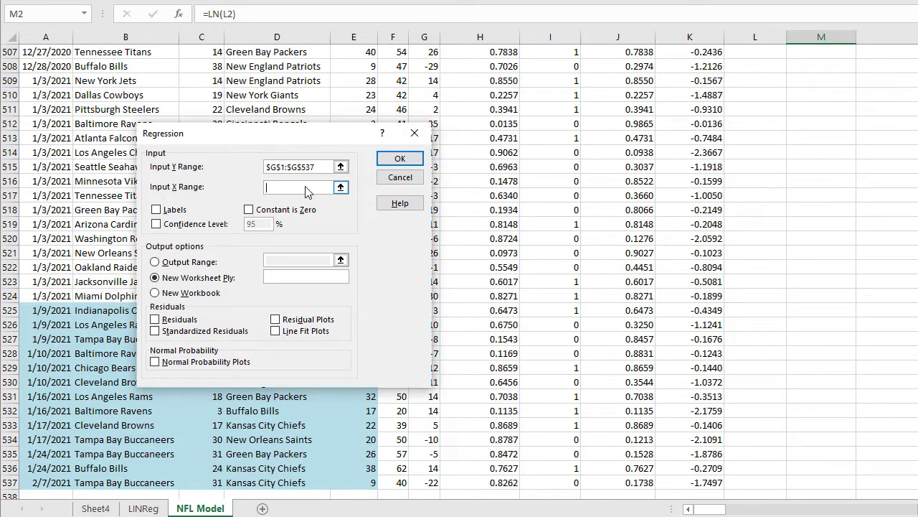
# Set the X range to Logistic Function, end both ranges at row 257, and tick Labels
pyautogui.scroll(20, 551, 205)
pyautogui.scroll(6, 550, 205)
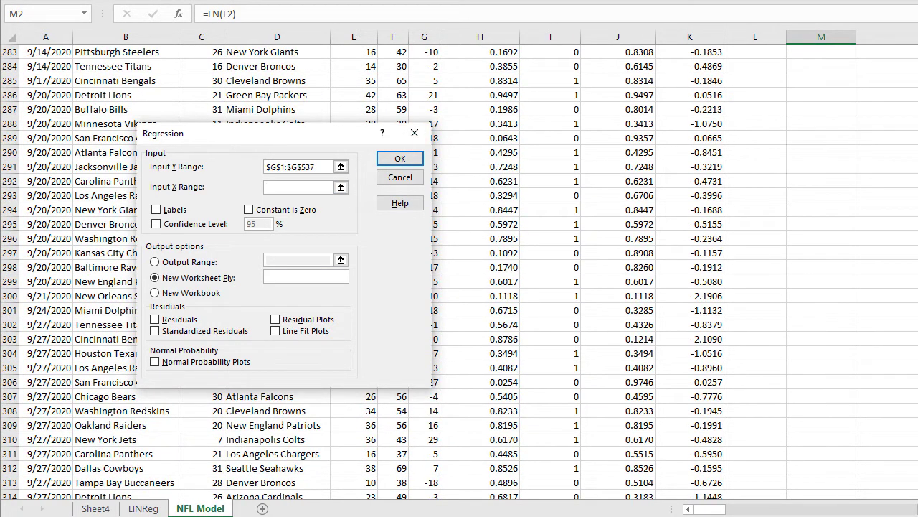
pyautogui.scroll(20, 490, 67)
pyautogui.click(490, 67)
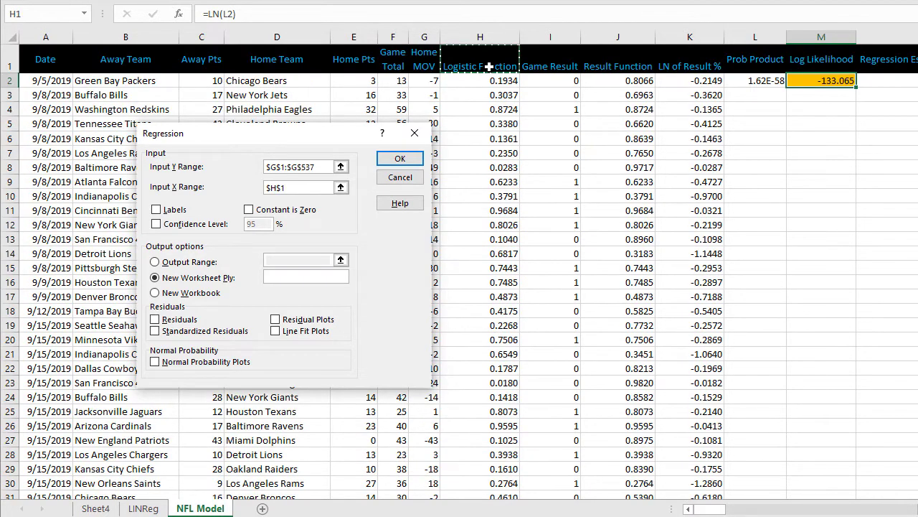
pyautogui.hotkey('ctrl', 'shift', 'Down')
pyautogui.click(319, 167)
pyautogui.press('BackSpace')
pyautogui.press('BackSpace')
pyautogui.press('BackSpace')
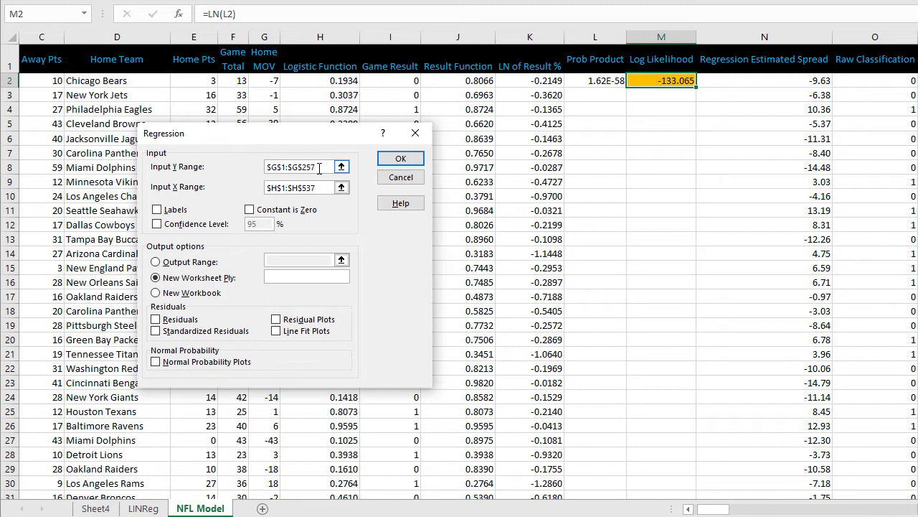
pyautogui.click(323, 188)
pyautogui.write('257')
pyautogui.click(170, 210)
# Add Line Fit Plots, run the regression, and enlarge the line fit chart
pyautogui.click(278, 333)
pyautogui.press('Return')
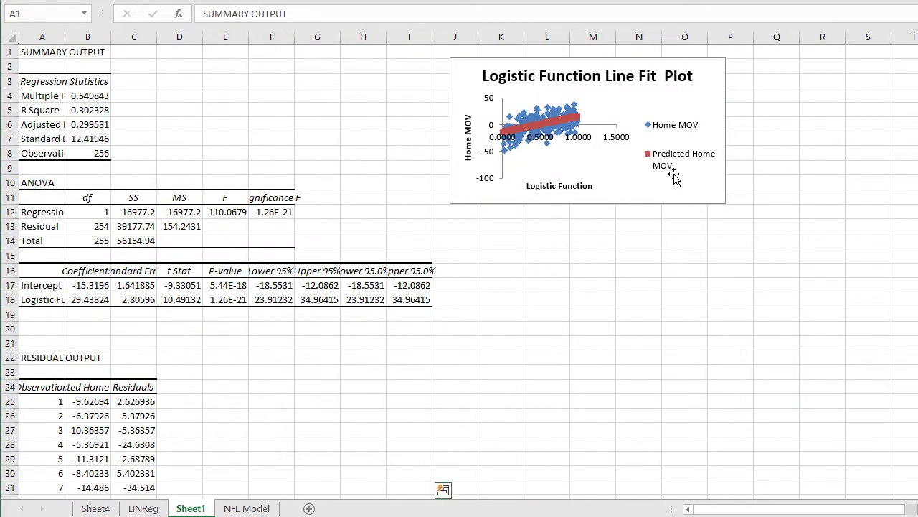
pyautogui.click(726, 204)
pyautogui.moveTo(726, 204); pyautogui.dragTo(821, 367)
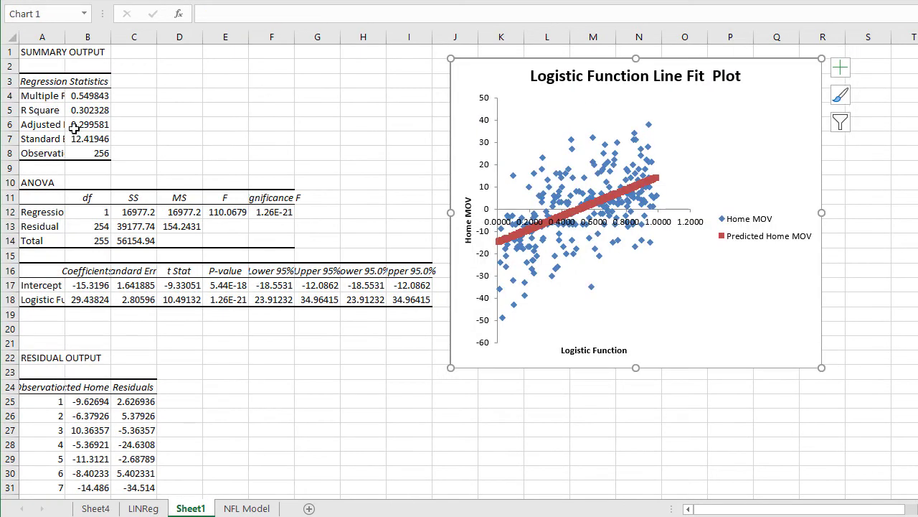
pyautogui.click(209, 304)
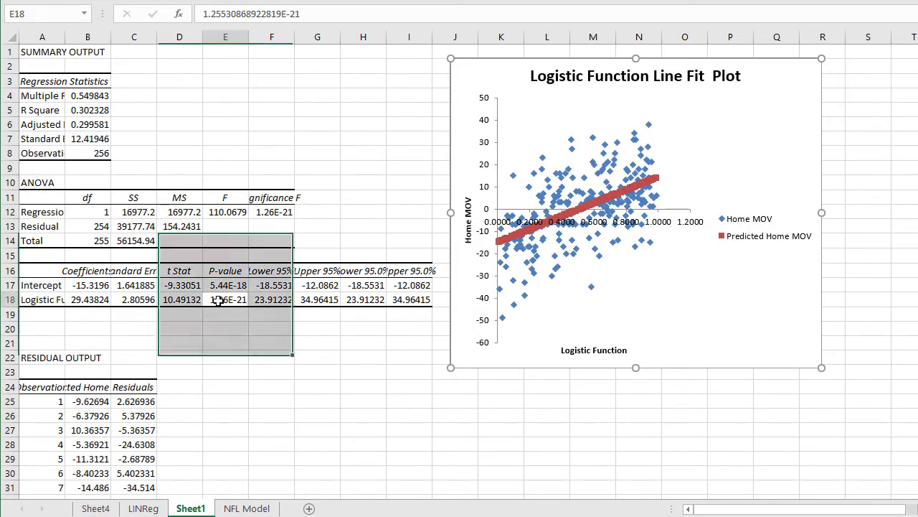
# Shade Standard Error 12.42 and the Intercept and Logistic Function coefficients light blue
pyautogui.click(74, 142)
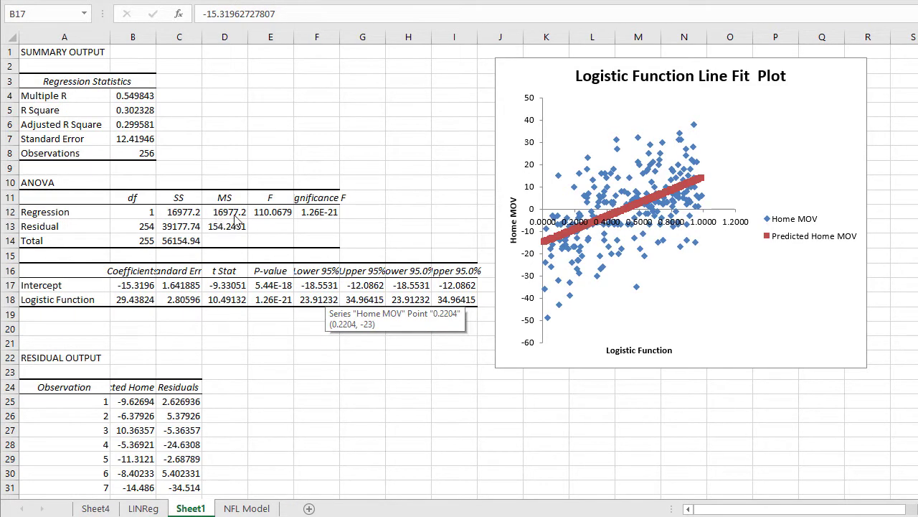
pyautogui.moveTo(71, 139); pyautogui.dragTo(133, 138)
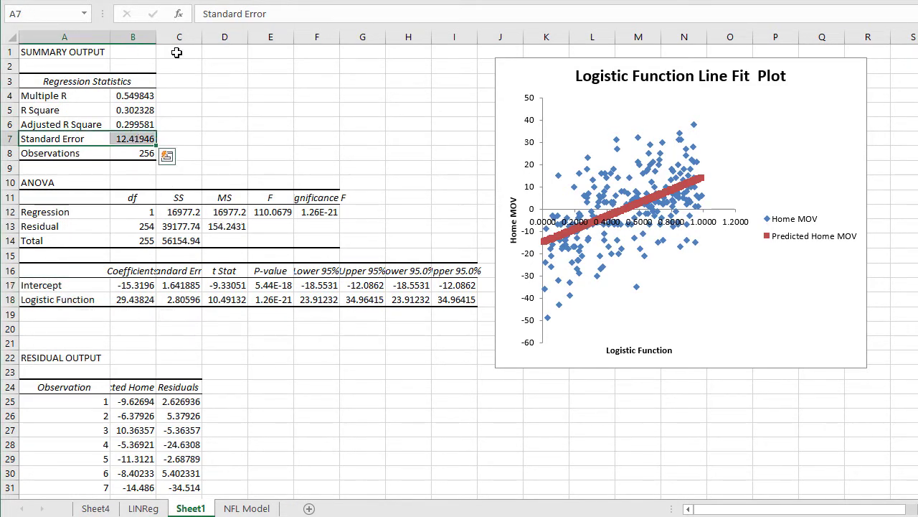
pyautogui.click(180, 0)
pyautogui.click(254, 98)
pyautogui.moveTo(96, 284); pyautogui.dragTo(142, 295)
pyautogui.click(192, 1)
pyautogui.click(133, 139)
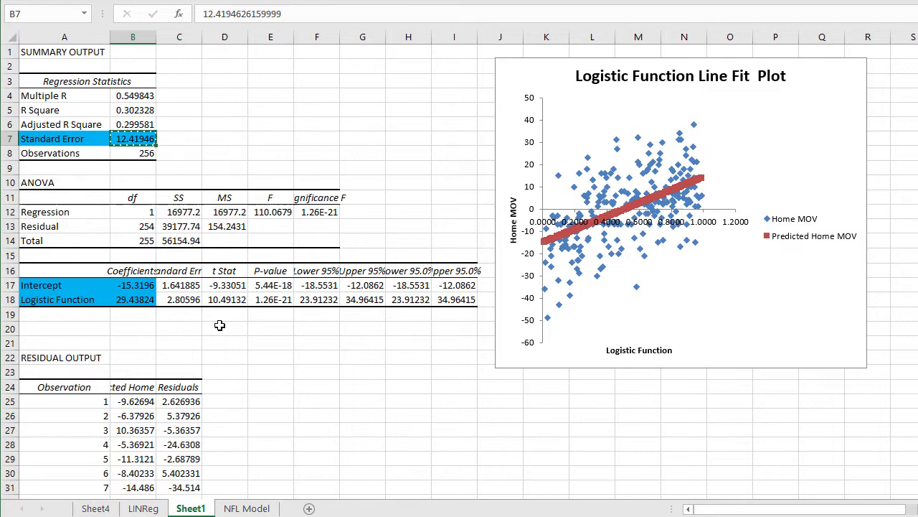
# Paste the standard error 12.41946262 into the NFL Model sheet's Model Error cell Z2
pyautogui.click(247, 508)
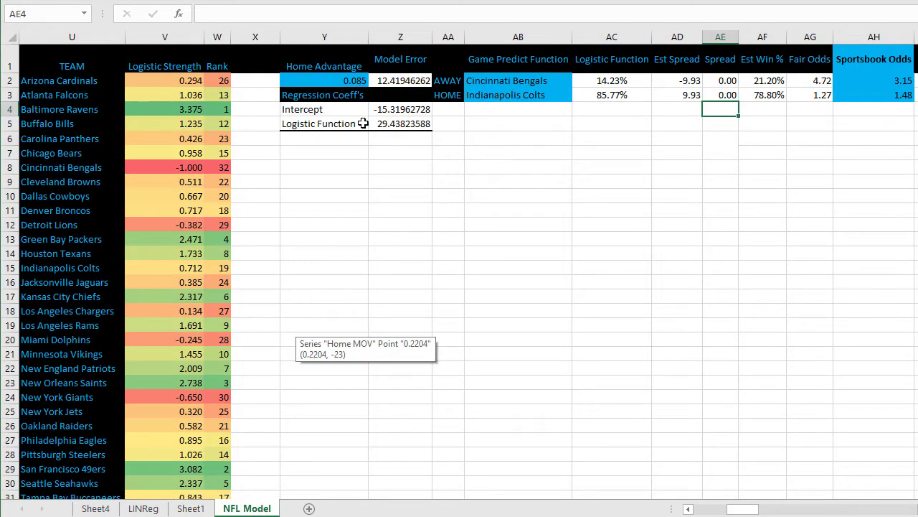
pyautogui.click(393, 80)
pyautogui.rightClick(393, 81)
pyautogui.click(416, 108)
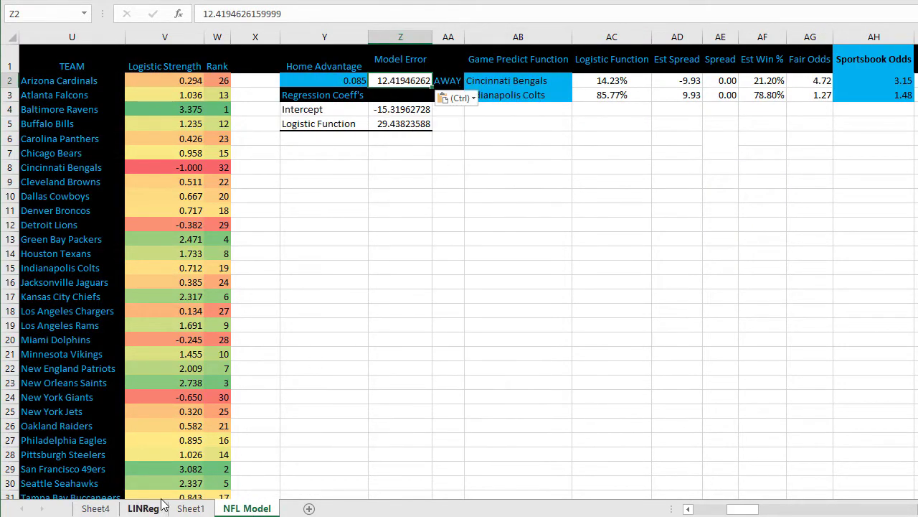
# Paste the intercept -15.3196 and slope 29.4382 as values into Z4:Z5
pyautogui.click(191, 508)
pyautogui.moveTo(141, 284); pyautogui.dragTo(137, 299)
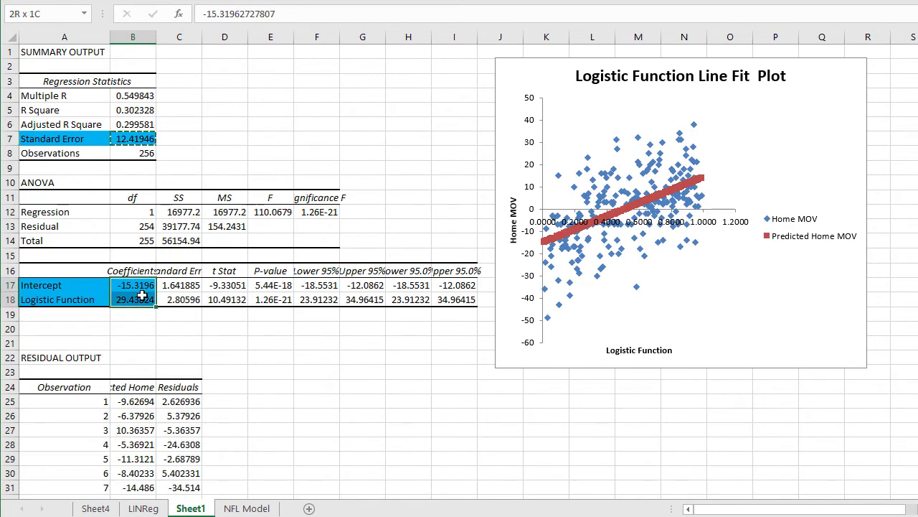
pyautogui.hotkey('ctrl', 'c')
pyautogui.click(244, 506)
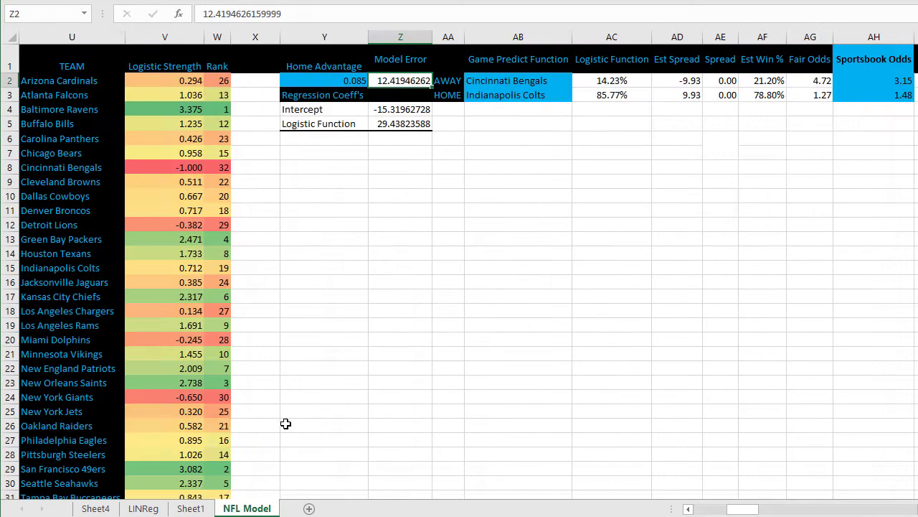
pyautogui.rightClick(381, 112)
pyautogui.click(439, 185)
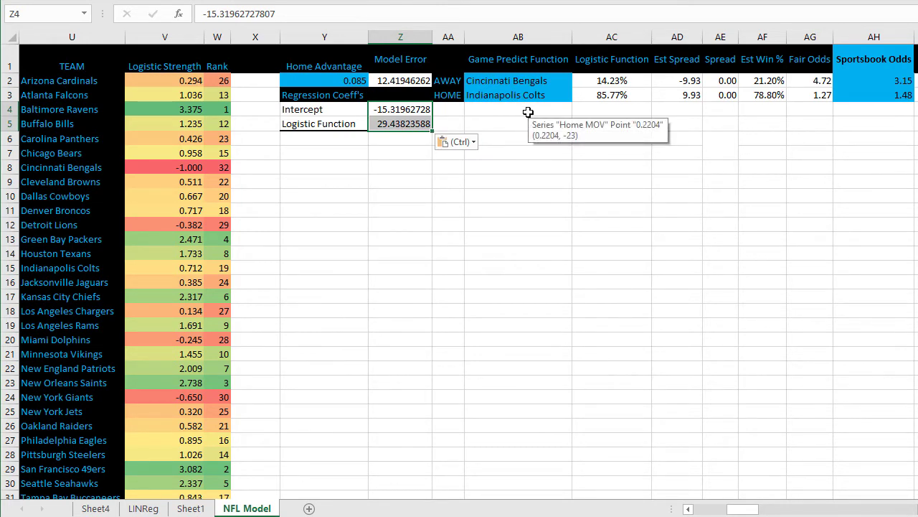
pyautogui.moveTo(517, 83); pyautogui.dragTo(515, 97)
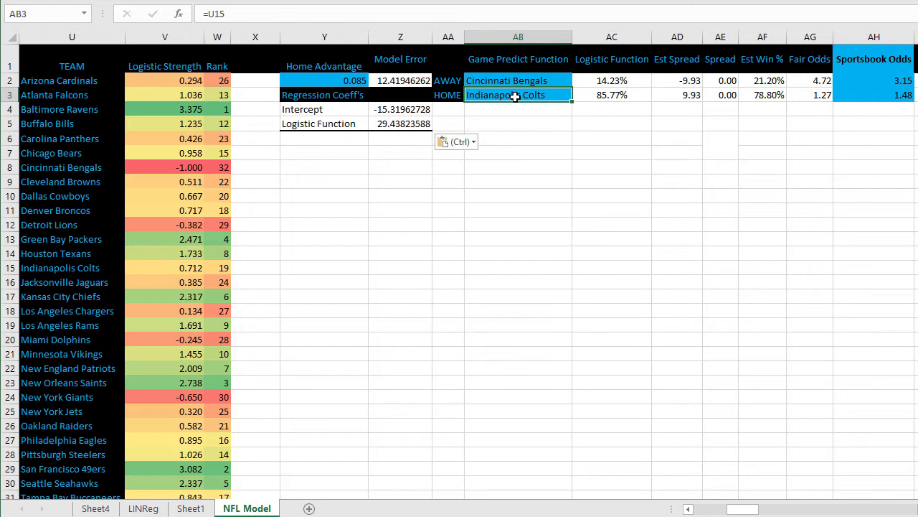
# Confirm the Colts' Est Spread in AD3 as =$Z$4+($Z$5*AC3), giving 9.93
pyautogui.click(522, 79)
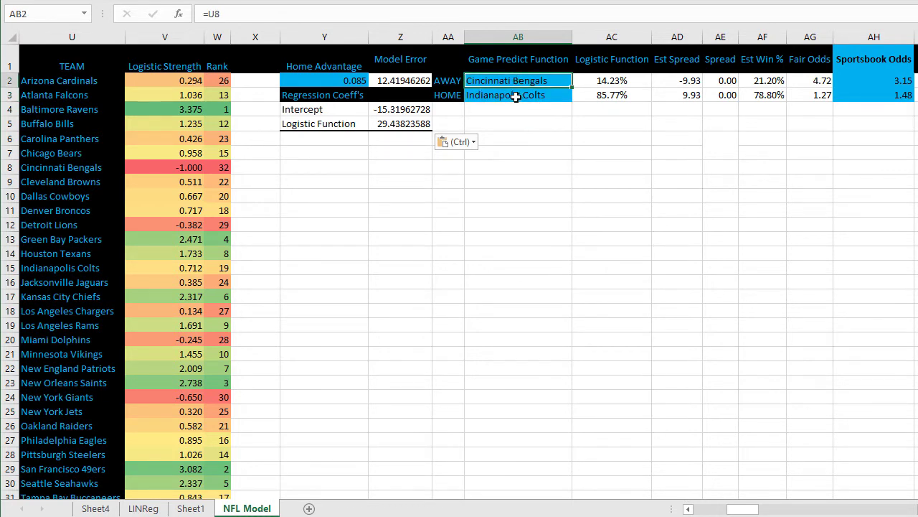
pyautogui.click(410, 438)
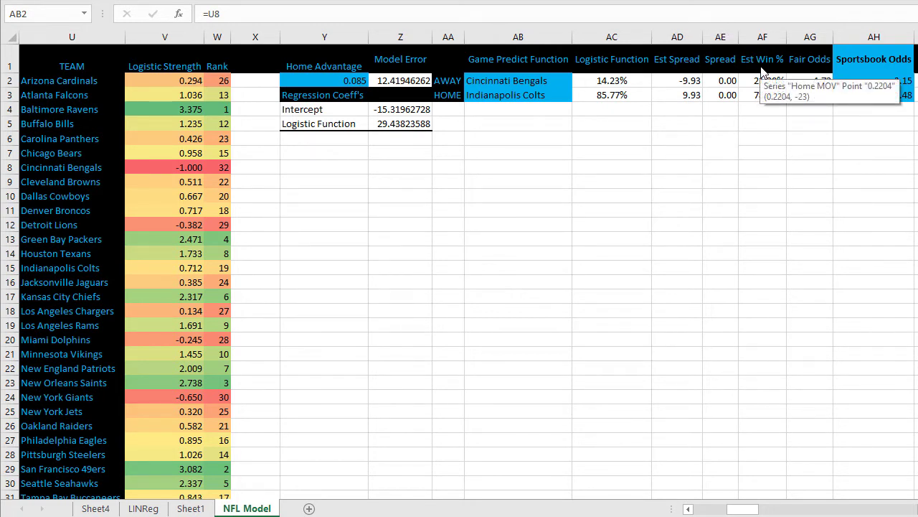
pyautogui.click(607, 95)
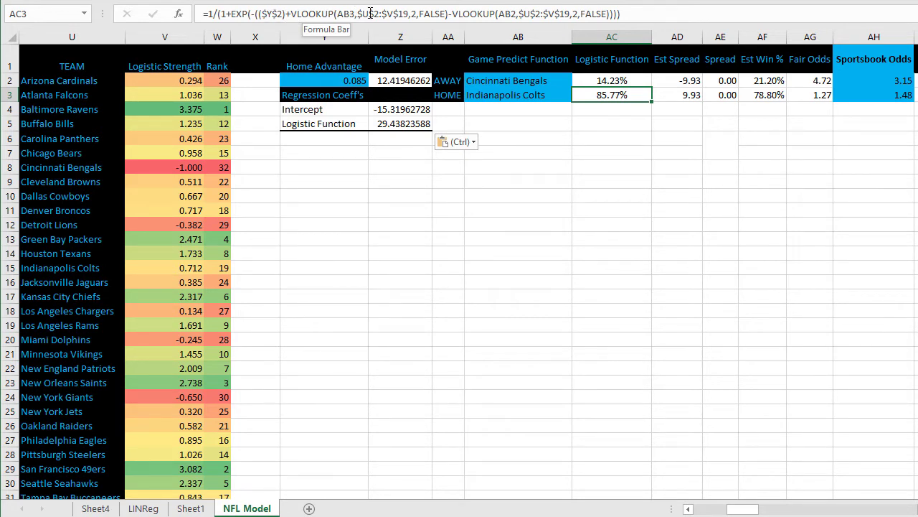
pyautogui.doubleClick(679, 94)
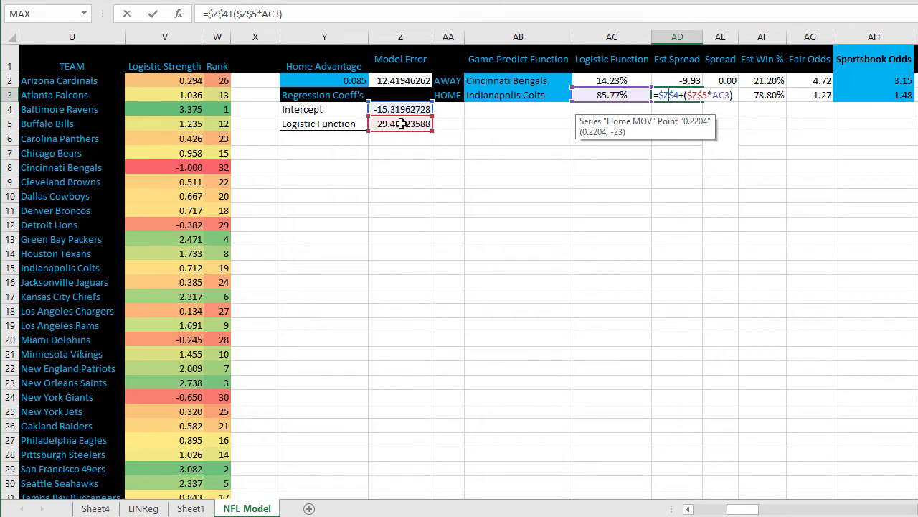
pyautogui.press('Return')
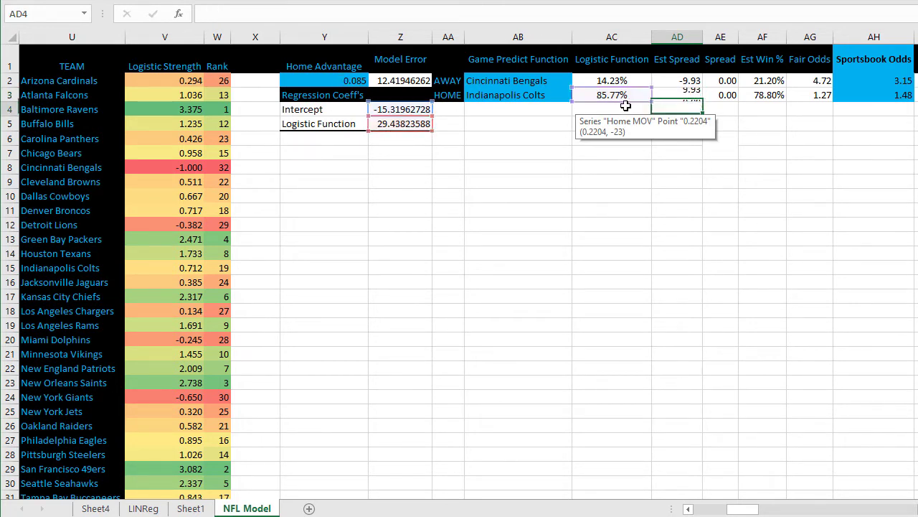
pyautogui.click(676, 95)
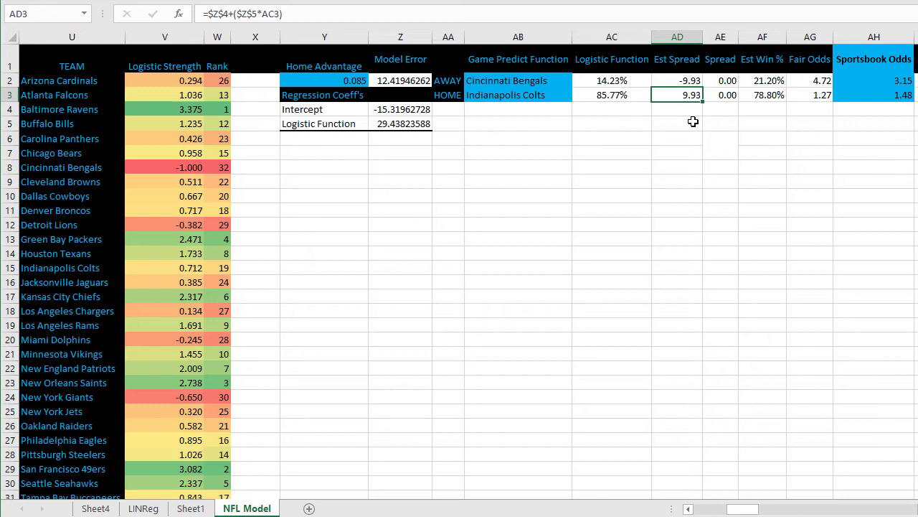
# Try a spread of -10 for the Bengals and 10 for the Colts
pyautogui.click(755, 96)
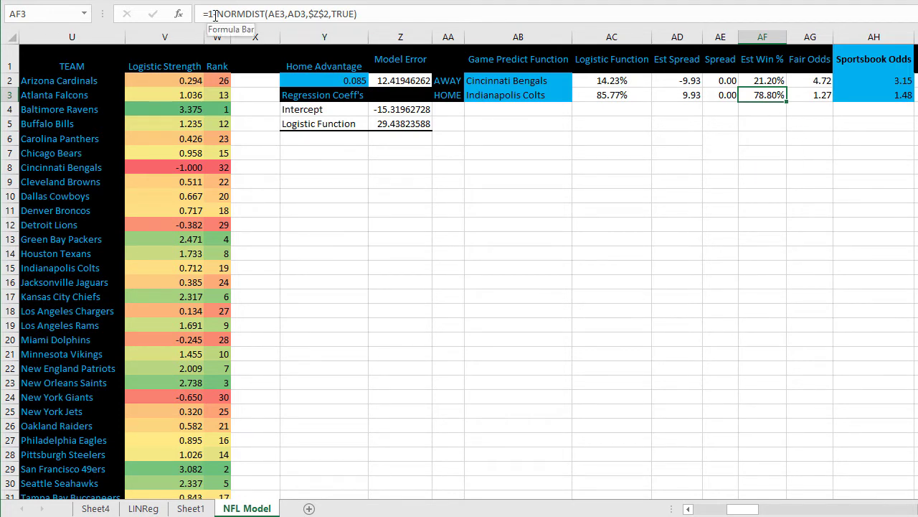
pyautogui.click(721, 81)
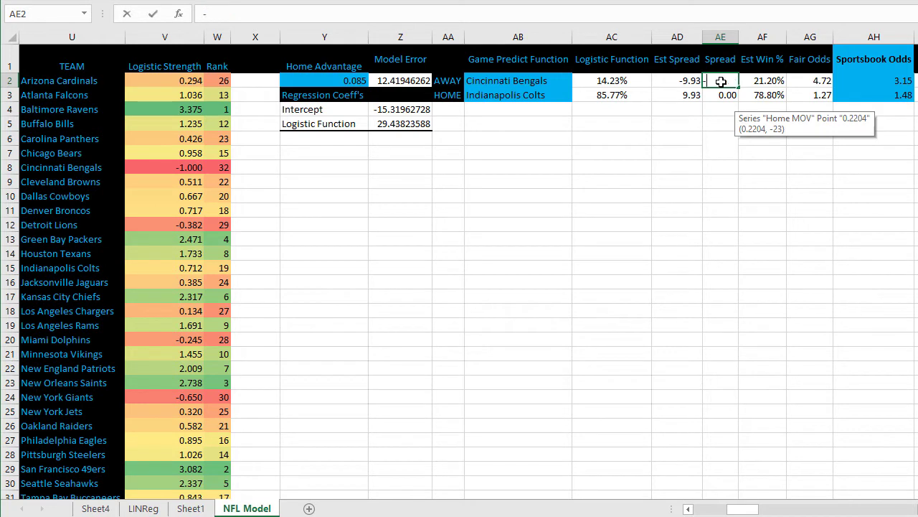
pyautogui.write('-10')
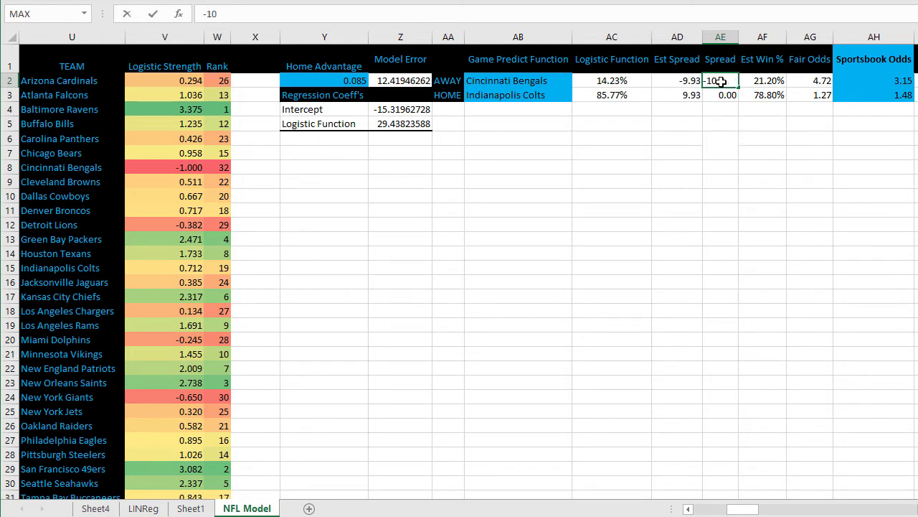
pyautogui.press('Return')
pyautogui.write('10')
pyautogui.press('Return')
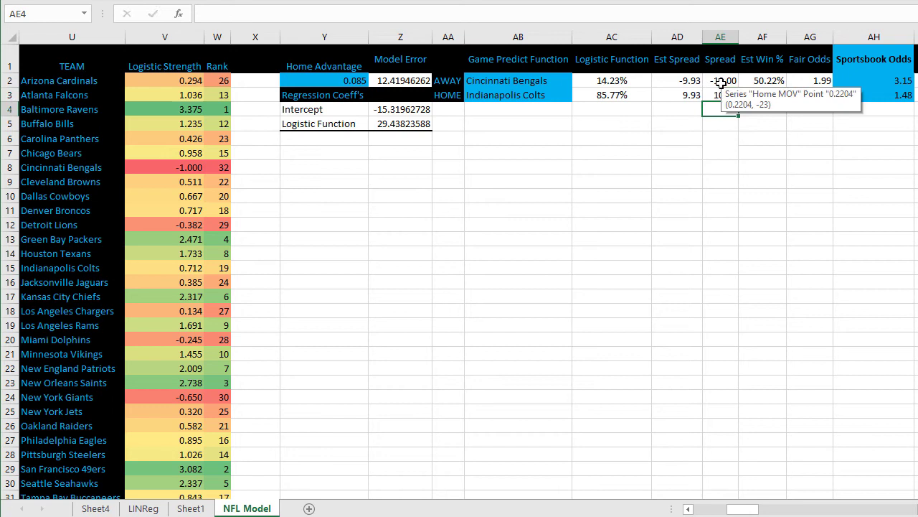
# Change the spread to -14 and 14, giving win chances of 62.84% and 37.16%
pyautogui.click(721, 81)
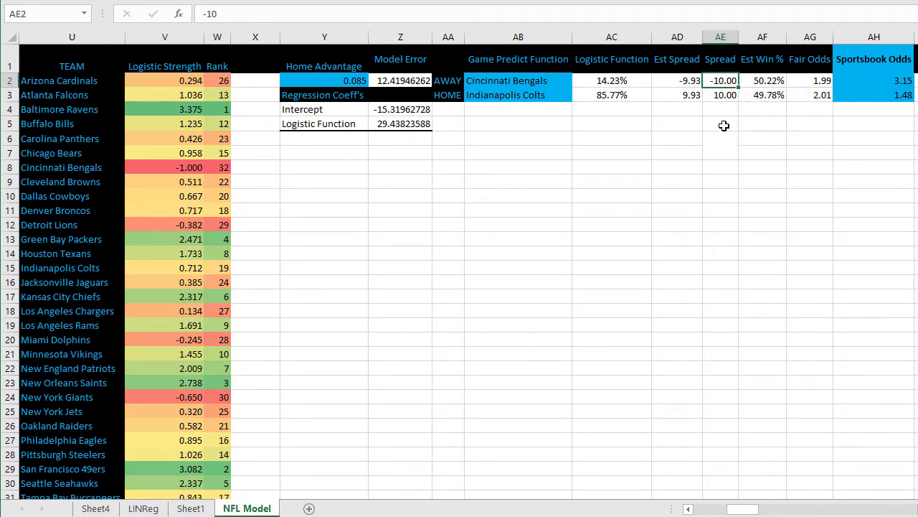
pyautogui.write('-14')
pyautogui.press('Return')
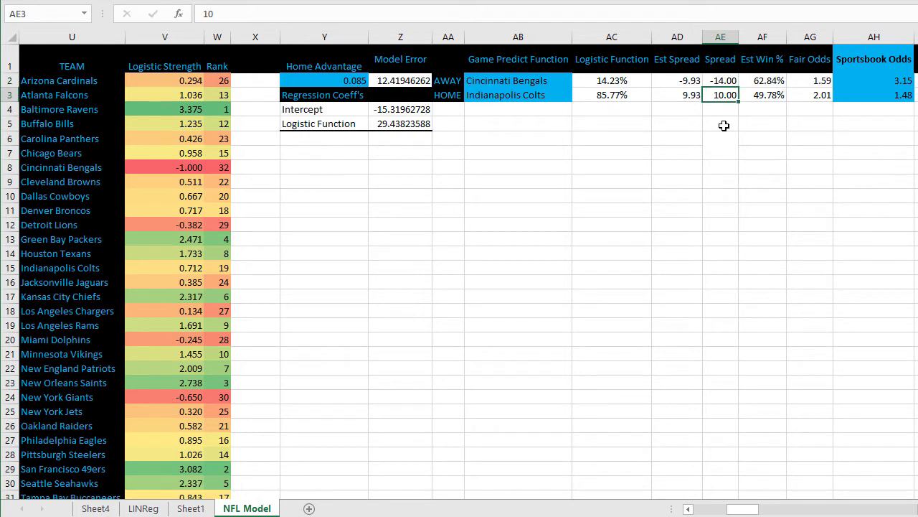
pyautogui.write('14')
pyautogui.press('Return')
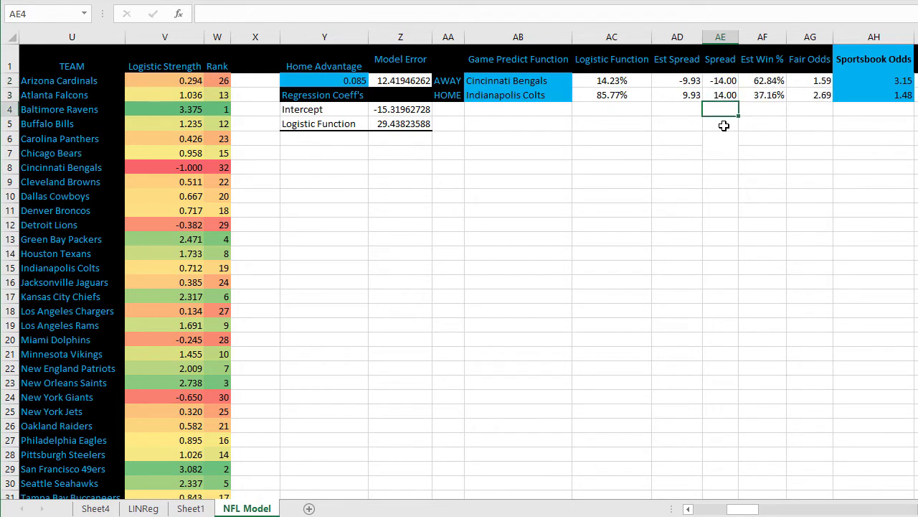
pyautogui.click(761, 81)
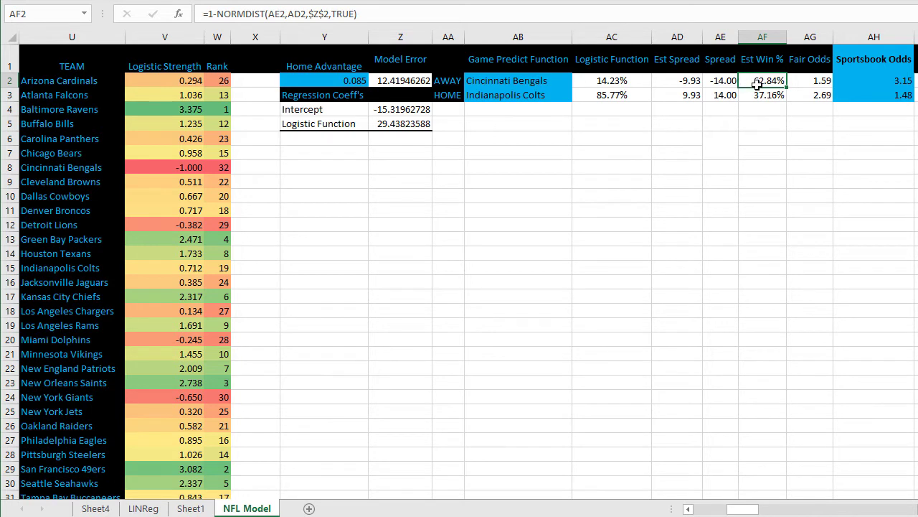
pyautogui.click(723, 82)
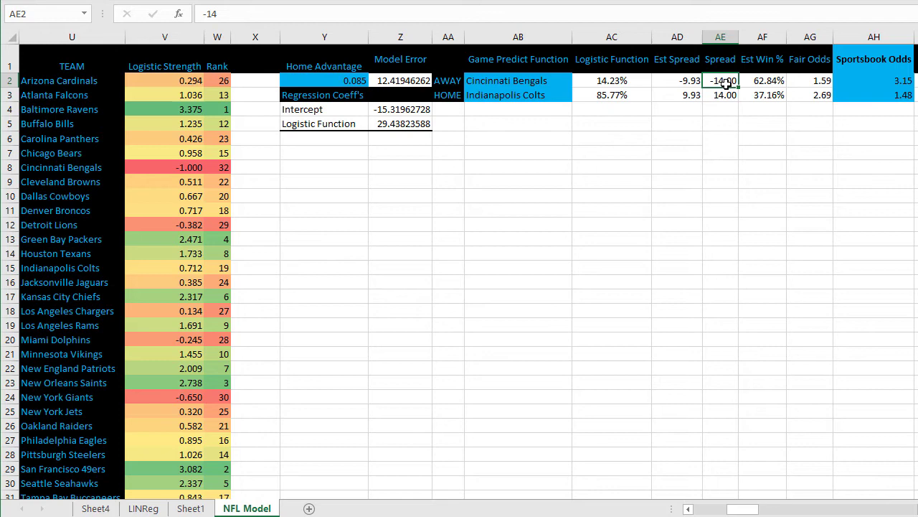
pyautogui.press('Right')
pyautogui.hscroll(1, 724, 83)
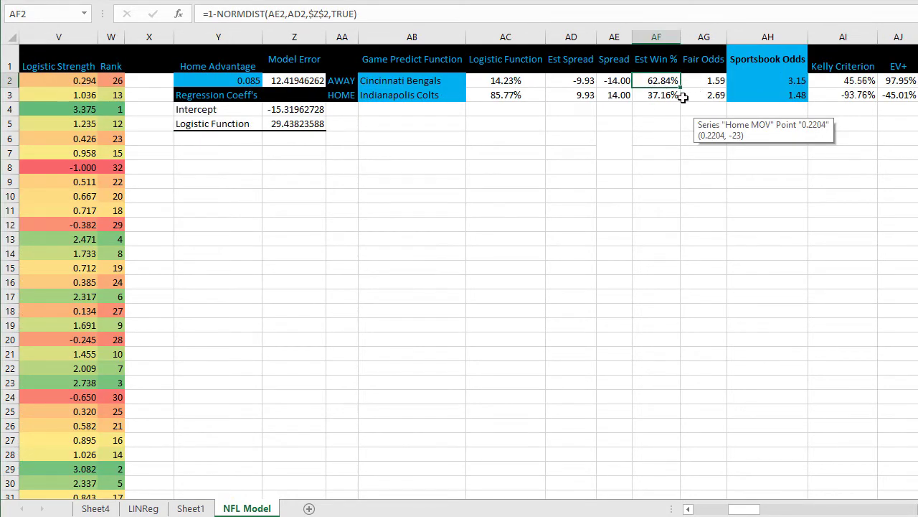
# Check the fair odds formulas, confirming the away fair odds as =1/AF2
pyautogui.click(703, 95)
pyautogui.doubleClick(694, 80)
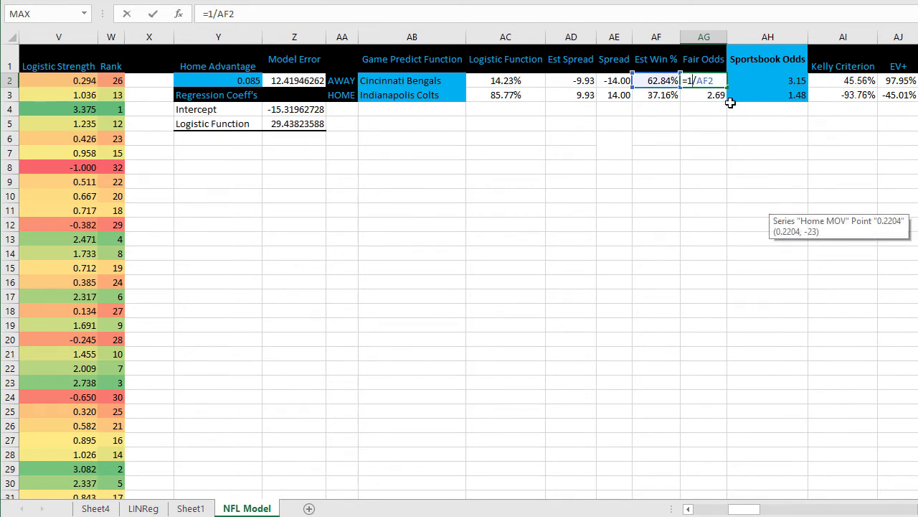
pyautogui.press('Return')
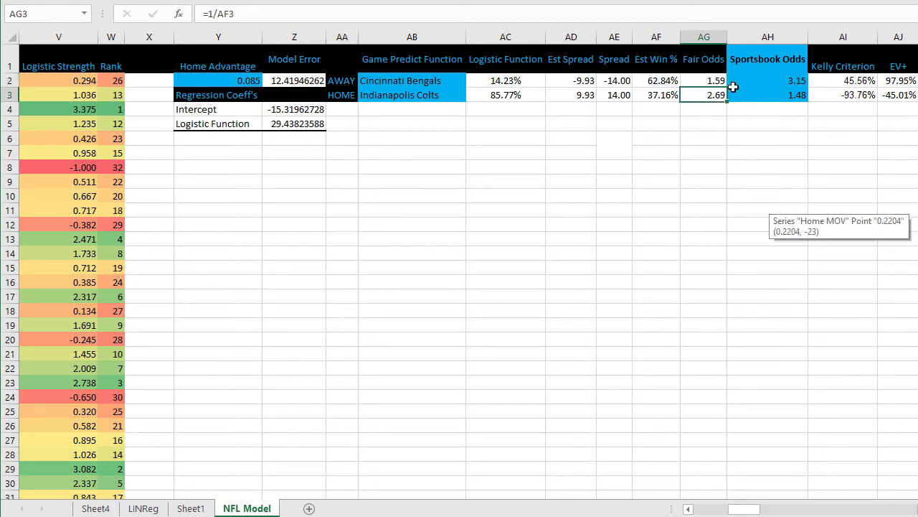
# Enter 1.85 as the Bengals' sportsbook odds, then review the resulting 19.13% Kelly and 16.26% EV+
pyautogui.moveTo(751, 82); pyautogui.dragTo(751, 95)
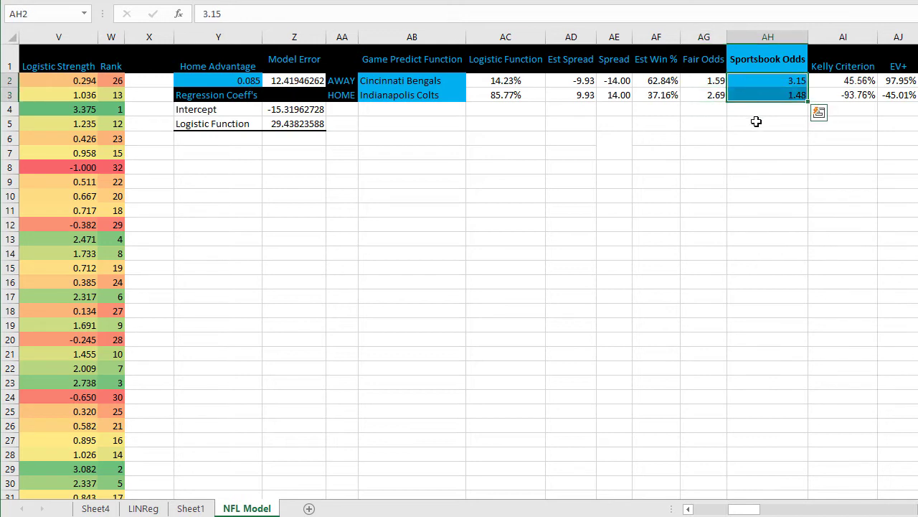
pyautogui.click(775, 80)
pyautogui.write('1')
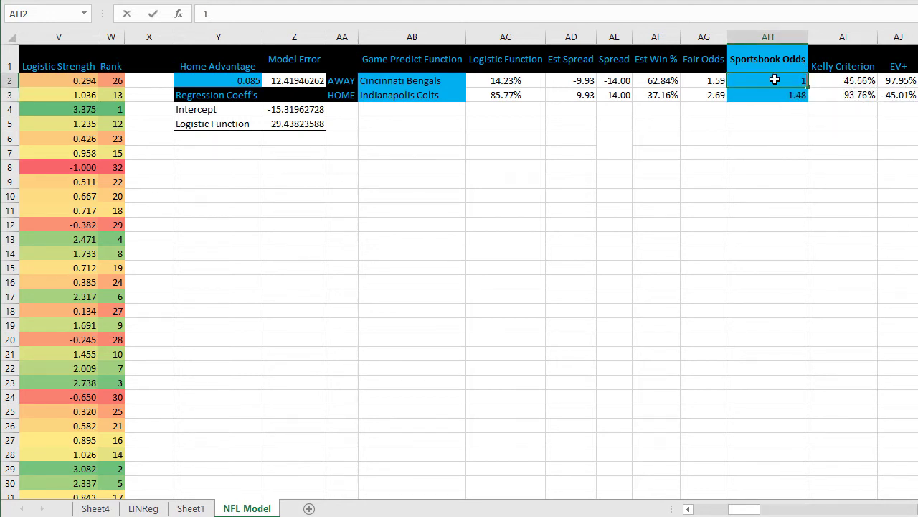
pyautogui.write('.85')
pyautogui.press('Return')
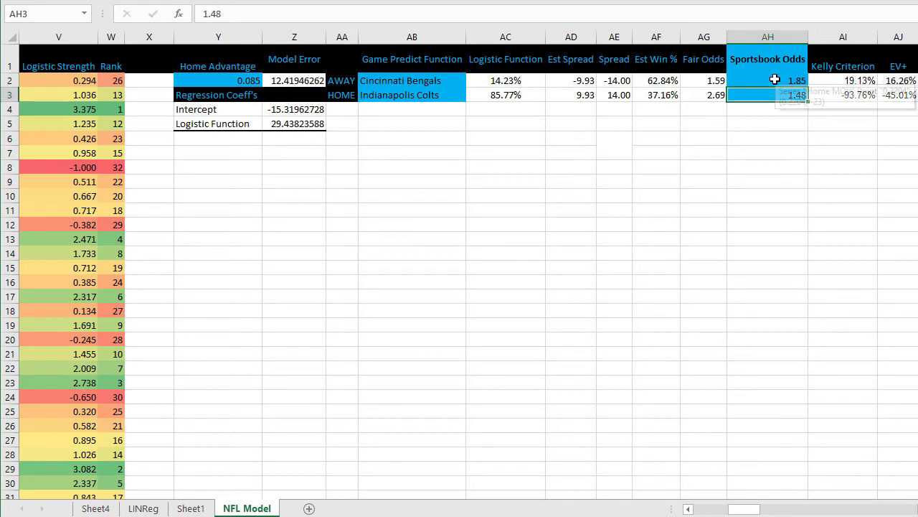
pyautogui.click(847, 81)
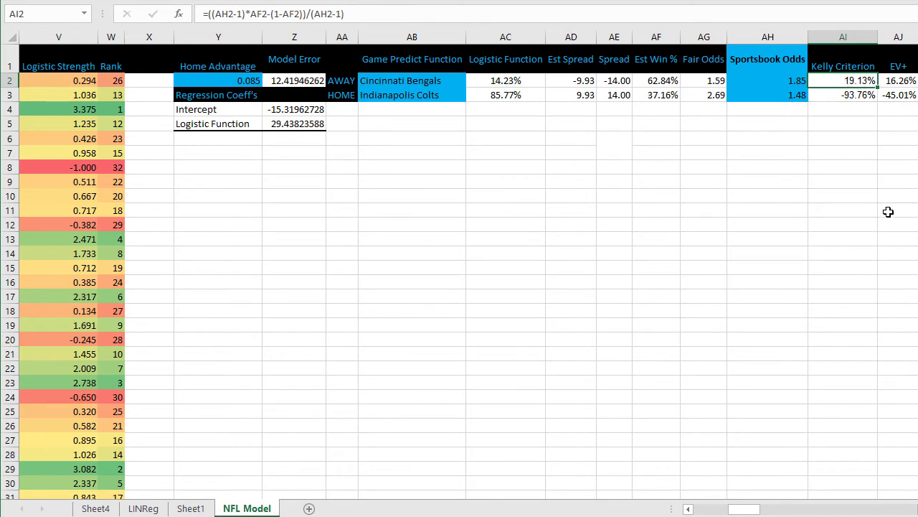
pyautogui.click(890, 82)
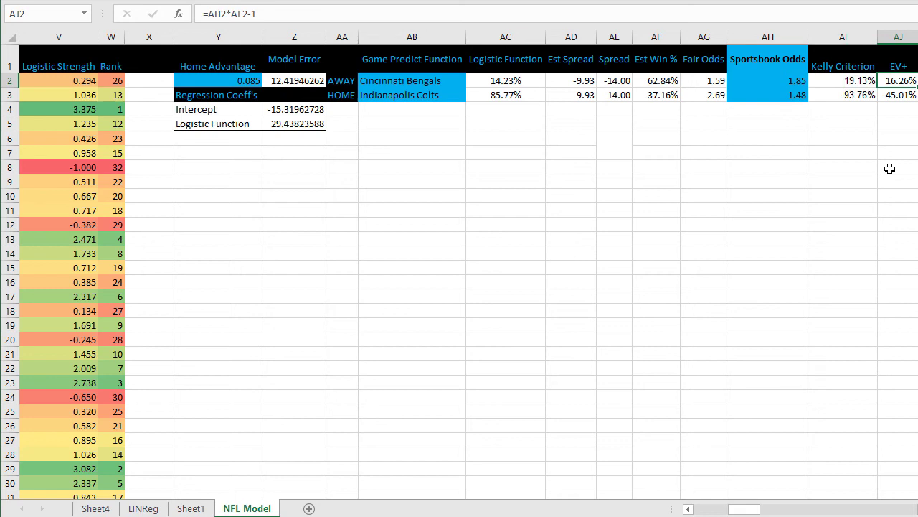
pyautogui.press('Left')
pyautogui.press('Left')
pyautogui.hscroll(-1, 811, 109)
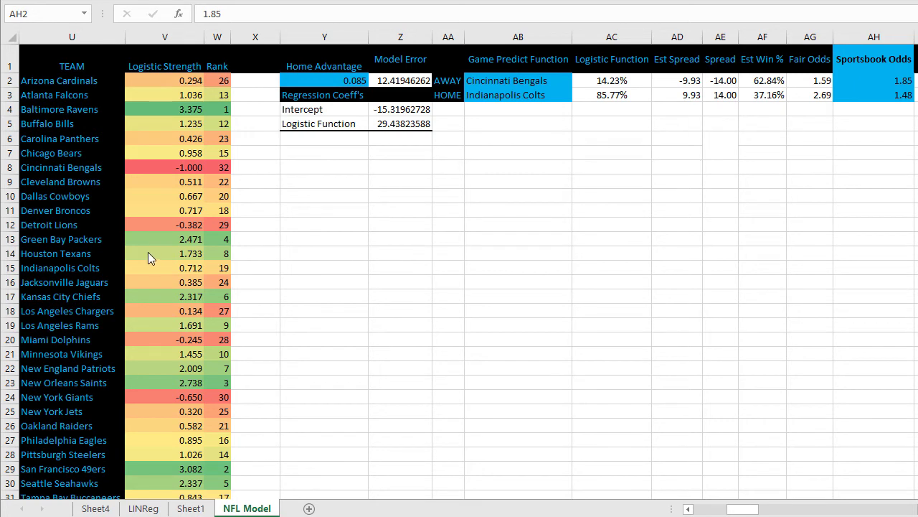
pyautogui.moveTo(149, 254)
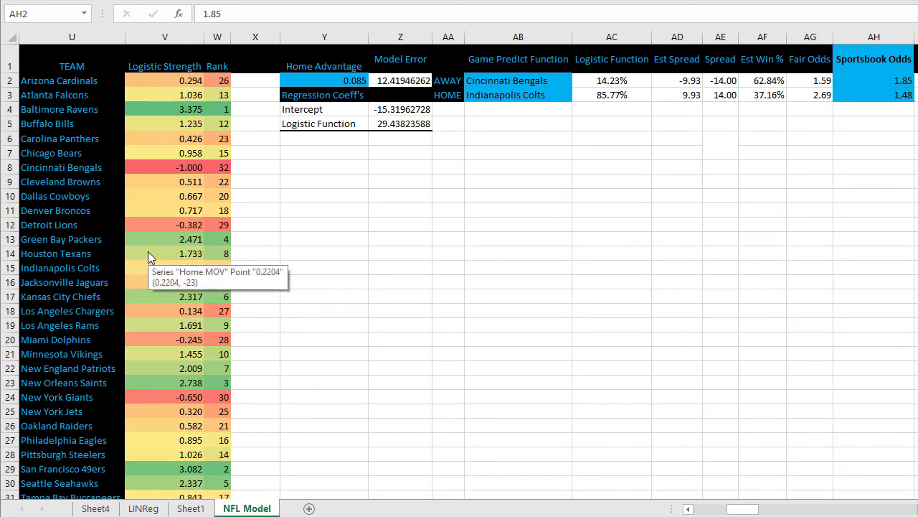